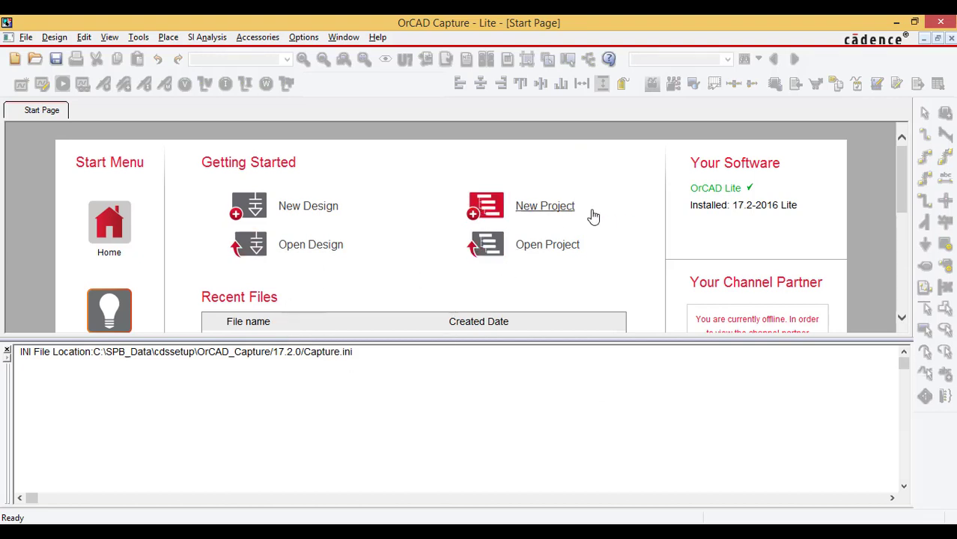
# Create a blank PSpice Analog or Mixed A/D project named STusingopamp.
pyautogui.click(539, 211)
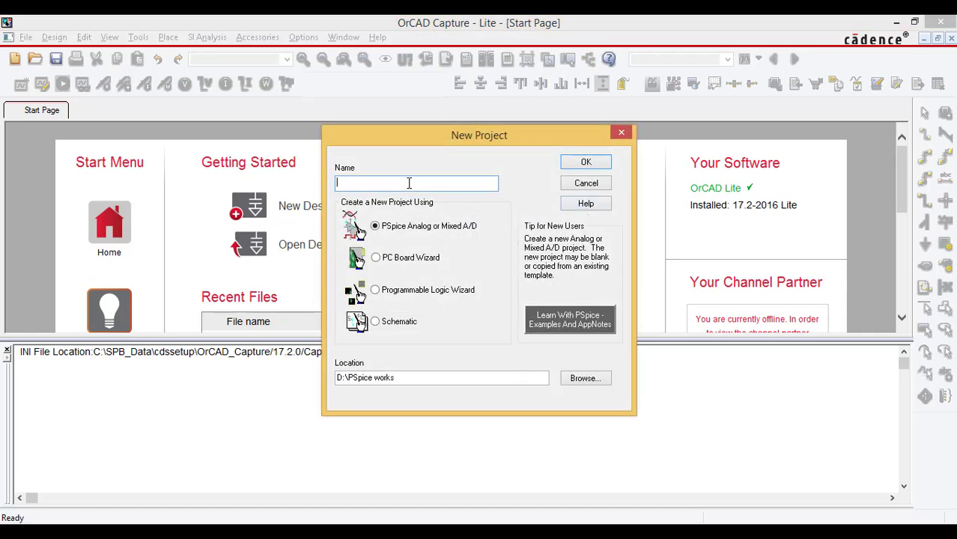
pyautogui.write('STusingopamp')
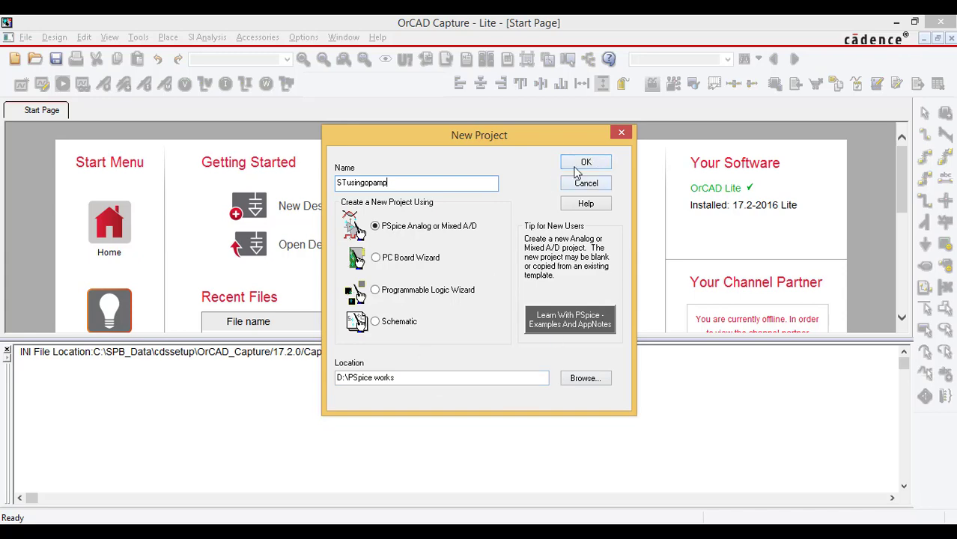
pyautogui.click(575, 167)
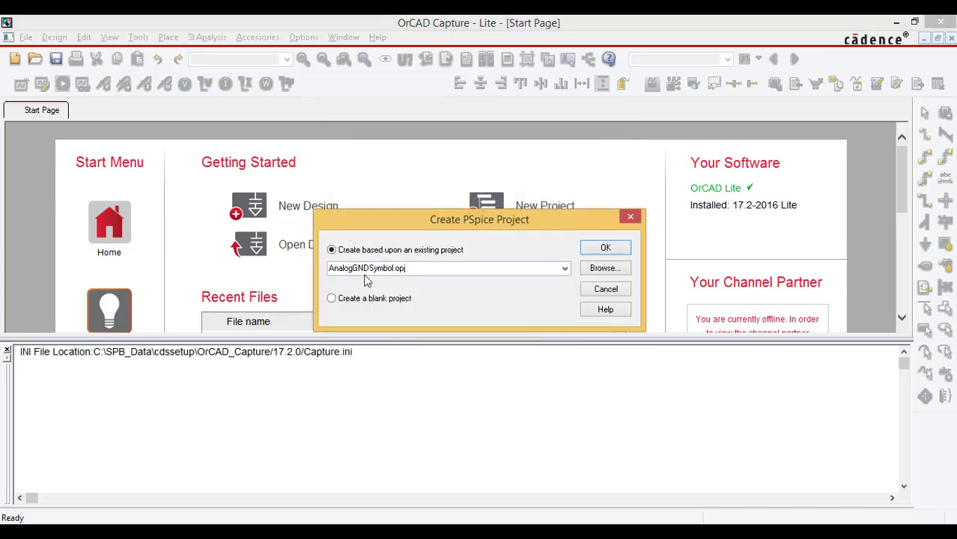
pyautogui.click(363, 300)
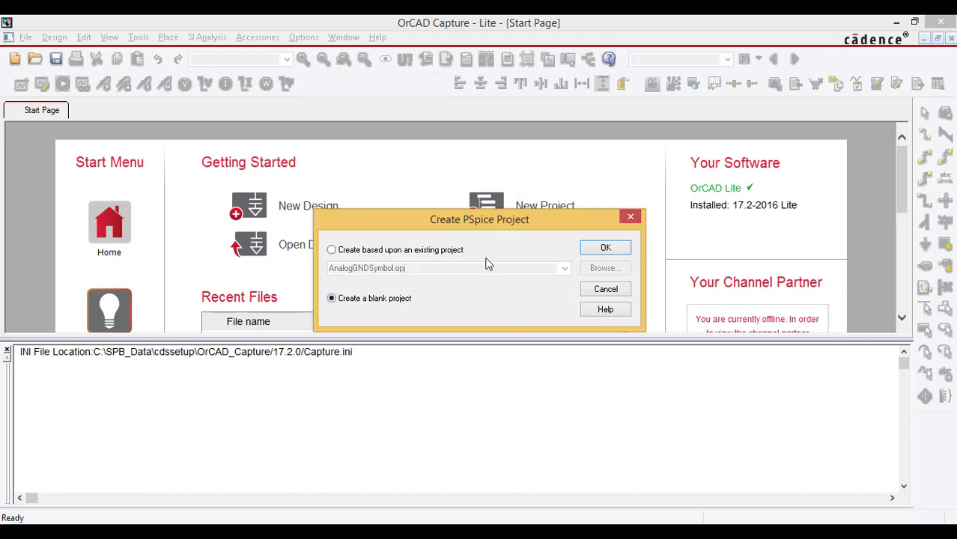
pyautogui.click(603, 249)
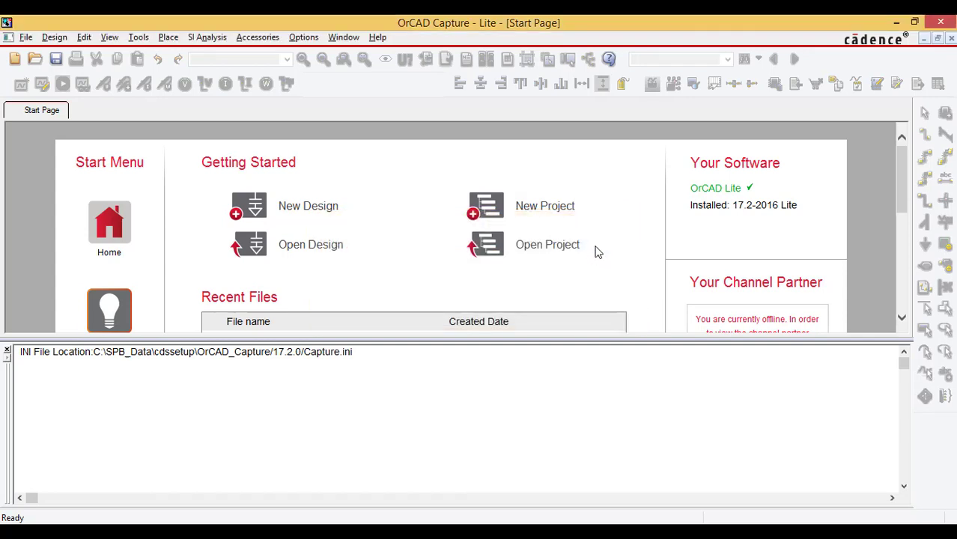
# Enlarge the schematic area and search the Place Part library for ua741.
pyautogui.moveTo(540, 338)
pyautogui.mouseDown()
pyautogui.moveTo(499, 477)
pyautogui.moveTo(508, 446)
pyautogui.mouseUp()
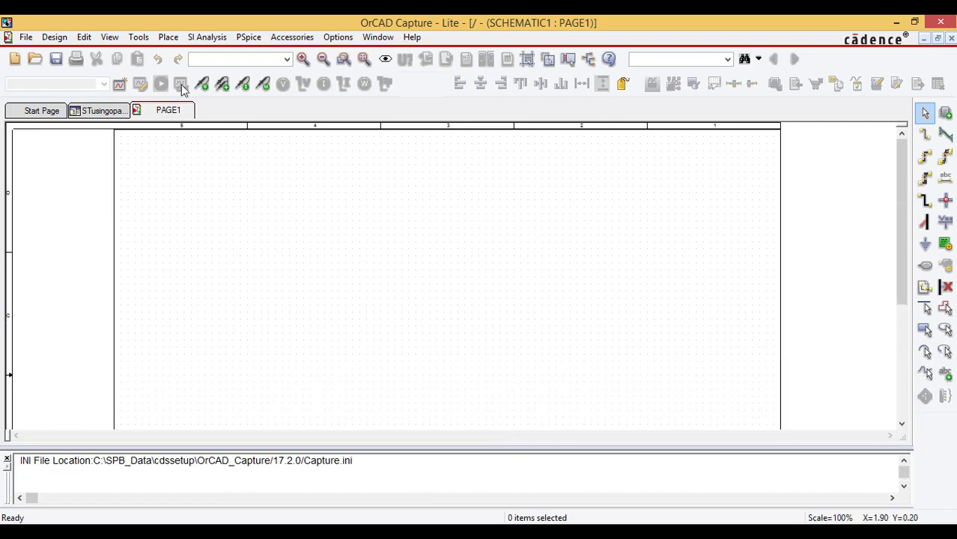
pyautogui.click(169, 38)
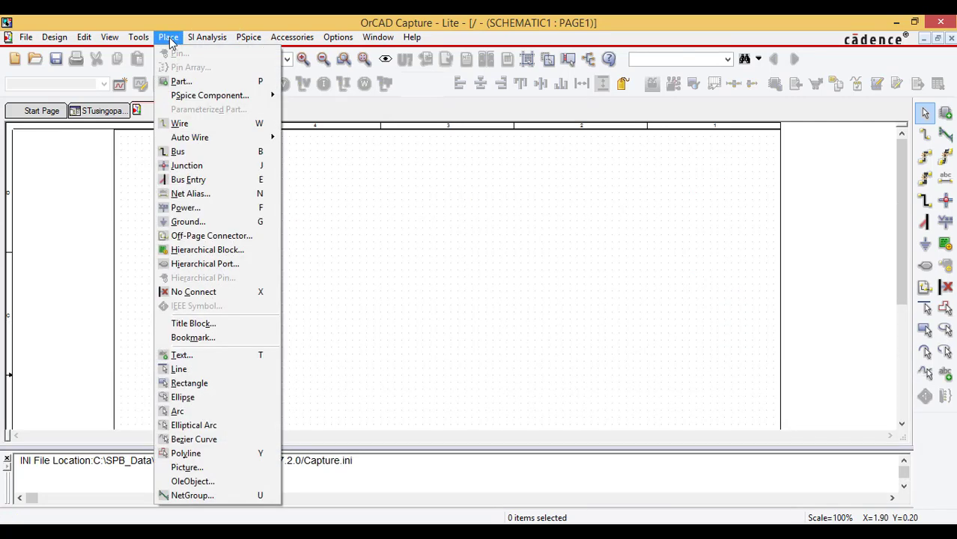
pyautogui.click(181, 81)
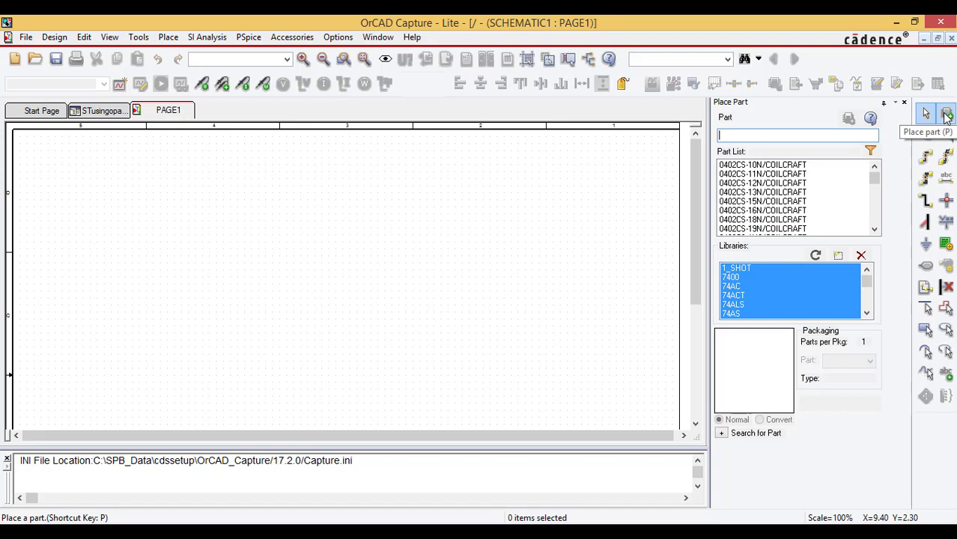
pyautogui.click(802, 136)
pyautogui.write('u')
pyautogui.press('BackSpace')
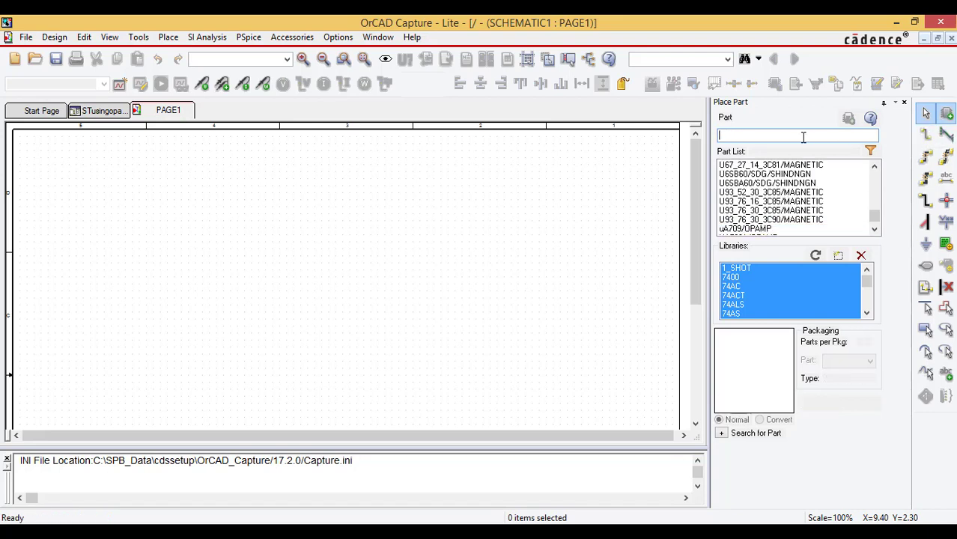
pyautogui.write('ua')
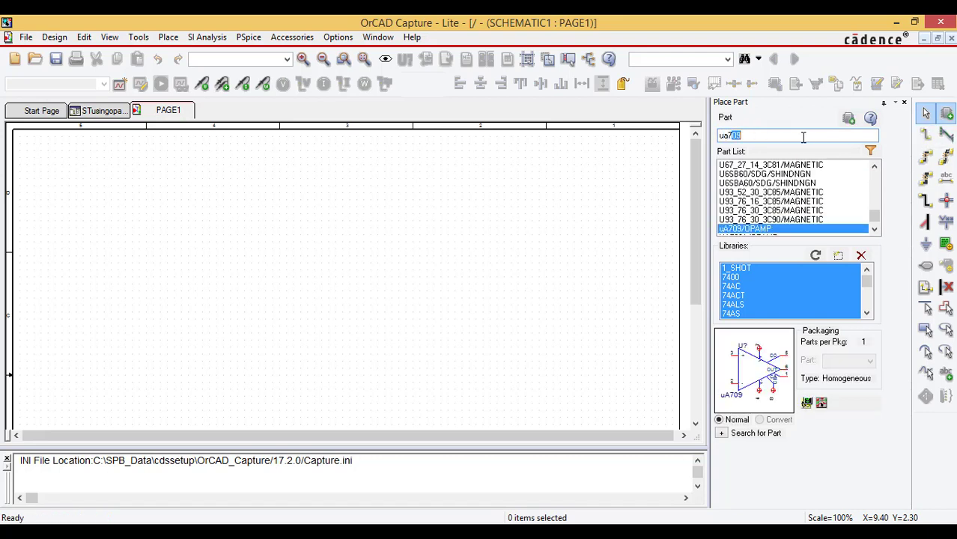
pyautogui.write('741')
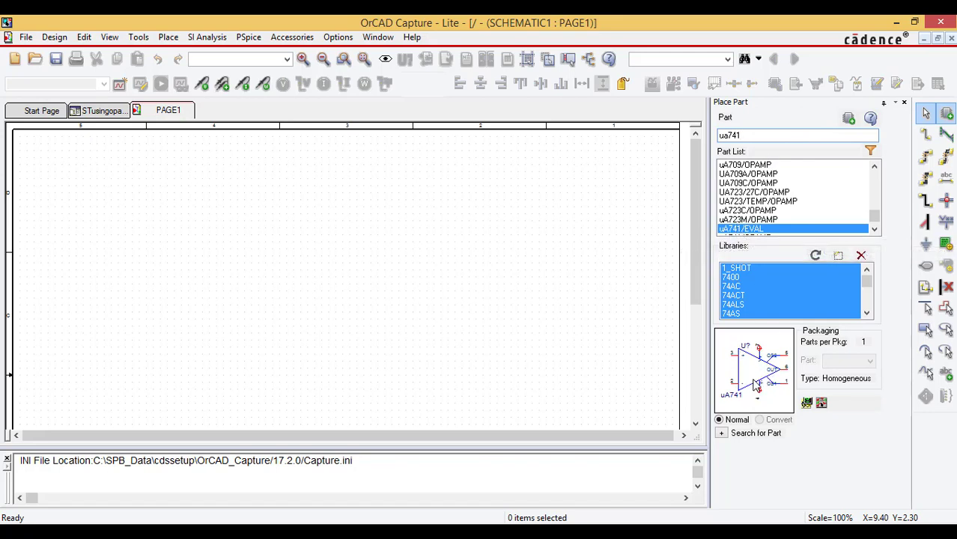
# Place the uA741 op-amp U1 near the centre of the page.
pyautogui.doubleClick(774, 230)
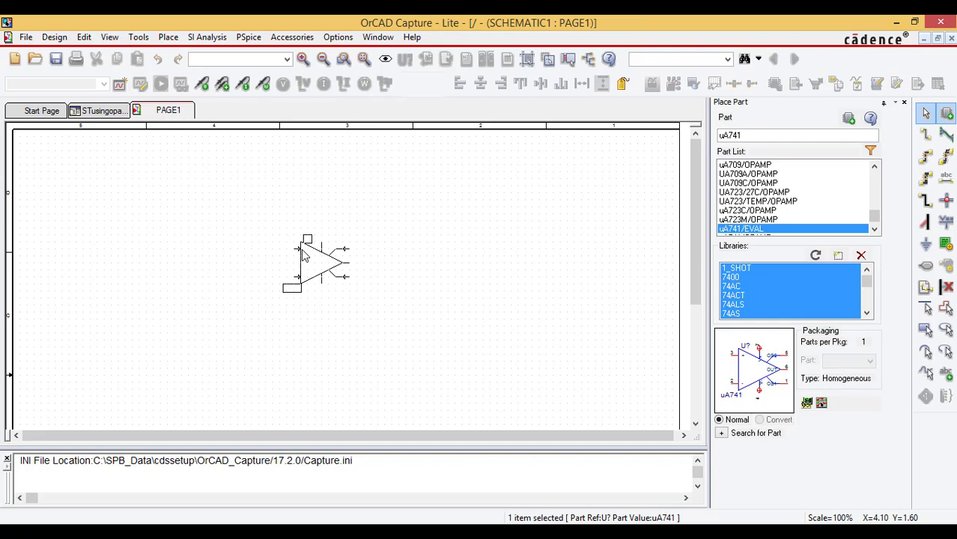
pyautogui.click(301, 257)
pyautogui.press('Escape')
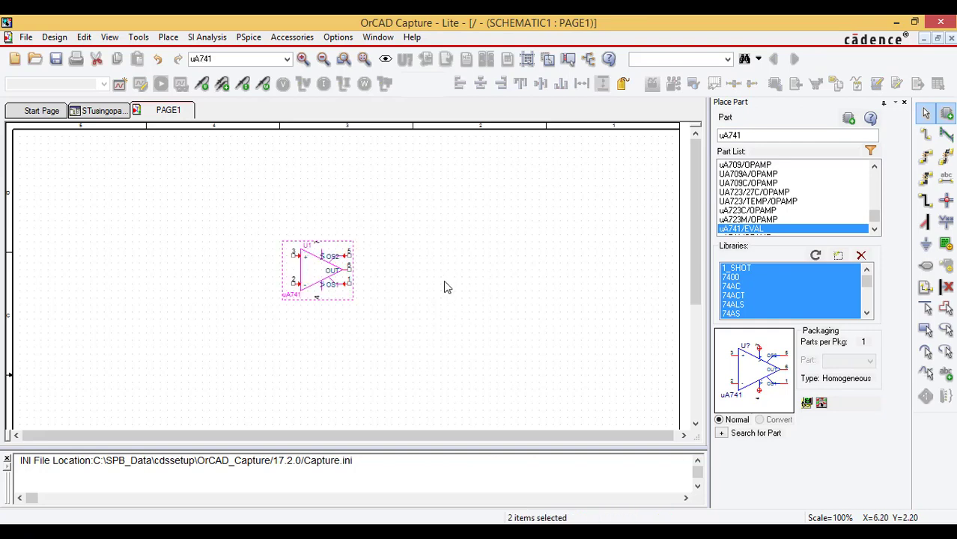
pyautogui.click(443, 282)
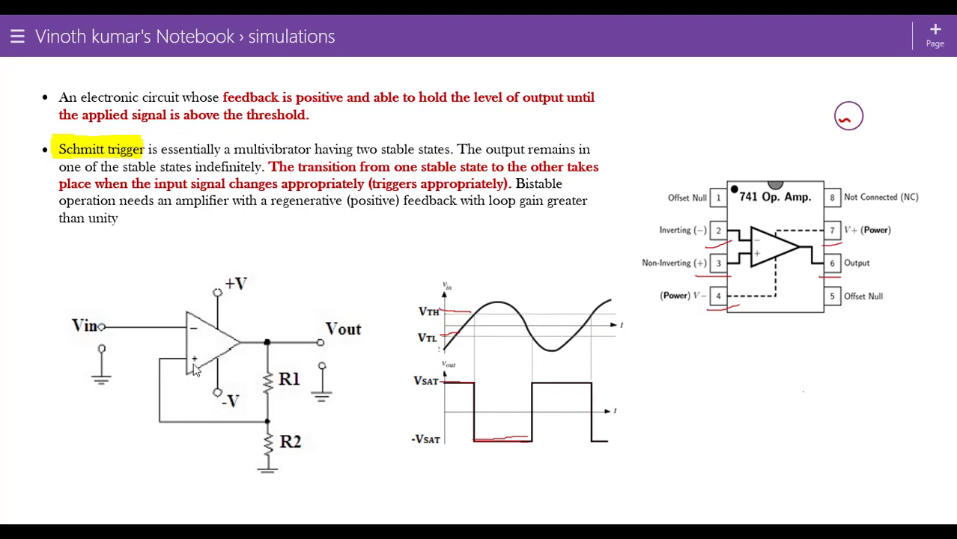
# Mirror op-amp U1 vertically.
pyautogui.hotkey('alt', 'Tab')
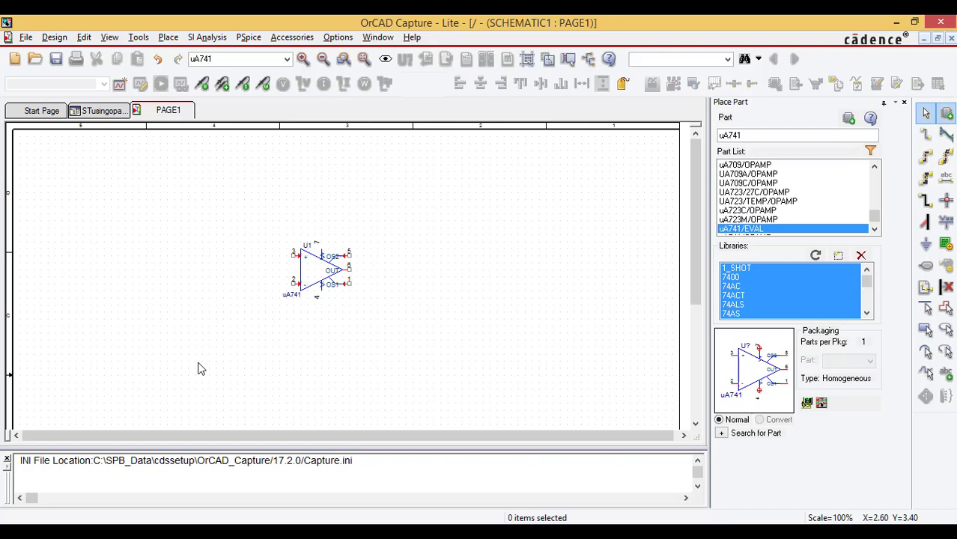
pyautogui.click(312, 283)
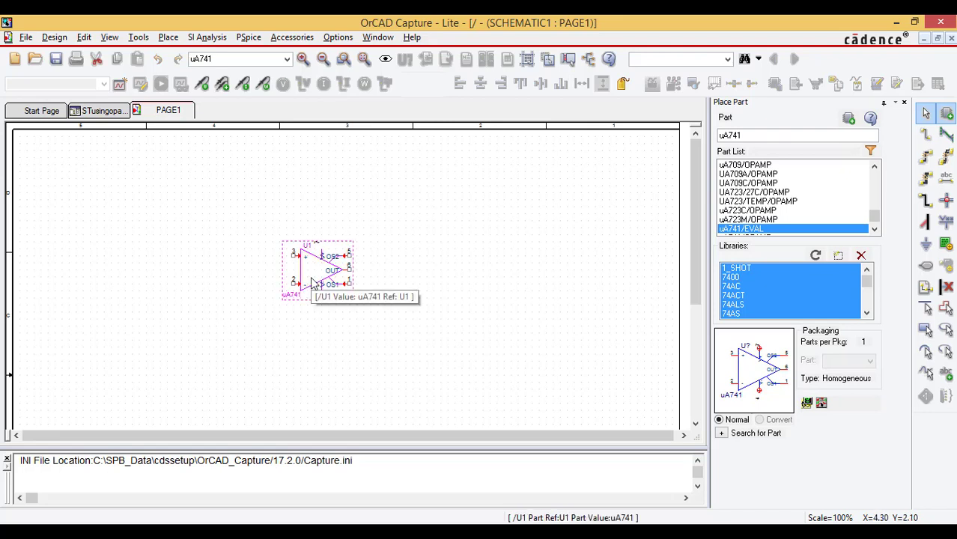
pyautogui.rightClick(313, 283)
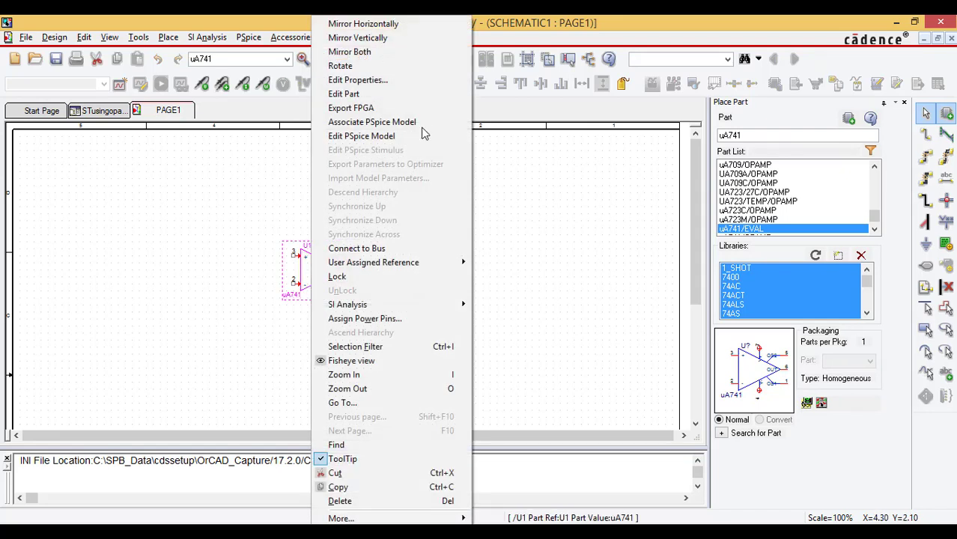
pyautogui.click(381, 42)
pyautogui.click(453, 304)
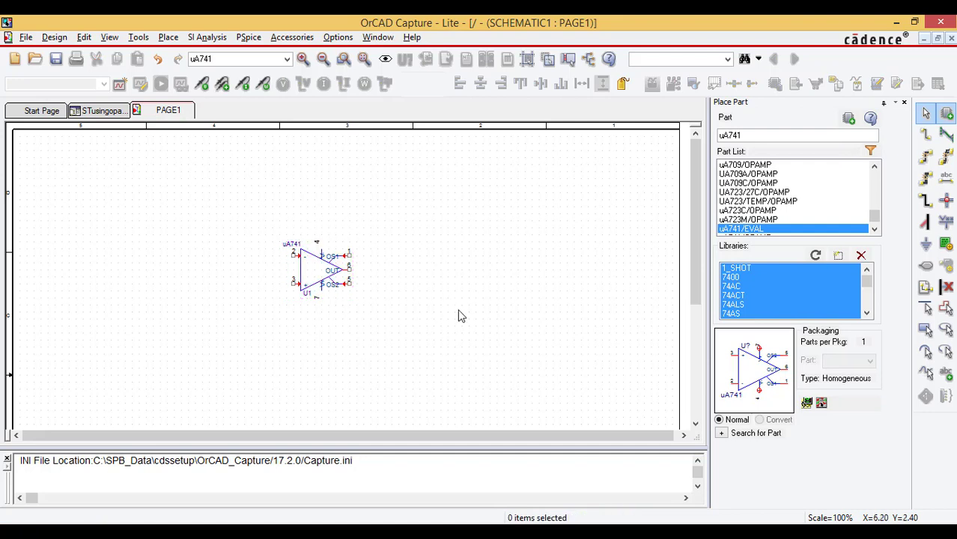
# Place two vertical resistors, R1 and R2, to the lower right of U1.
pyautogui.doubleClick(766, 137)
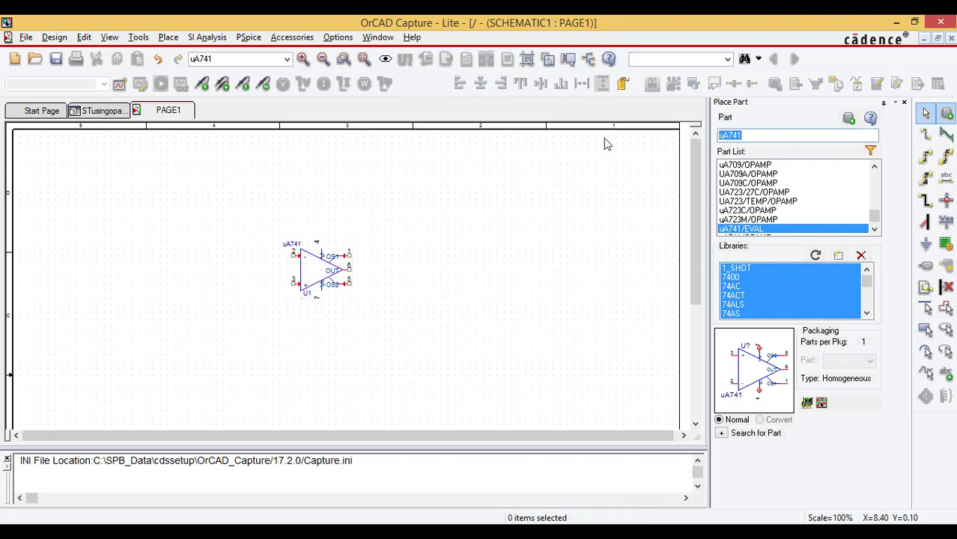
pyautogui.write('r')
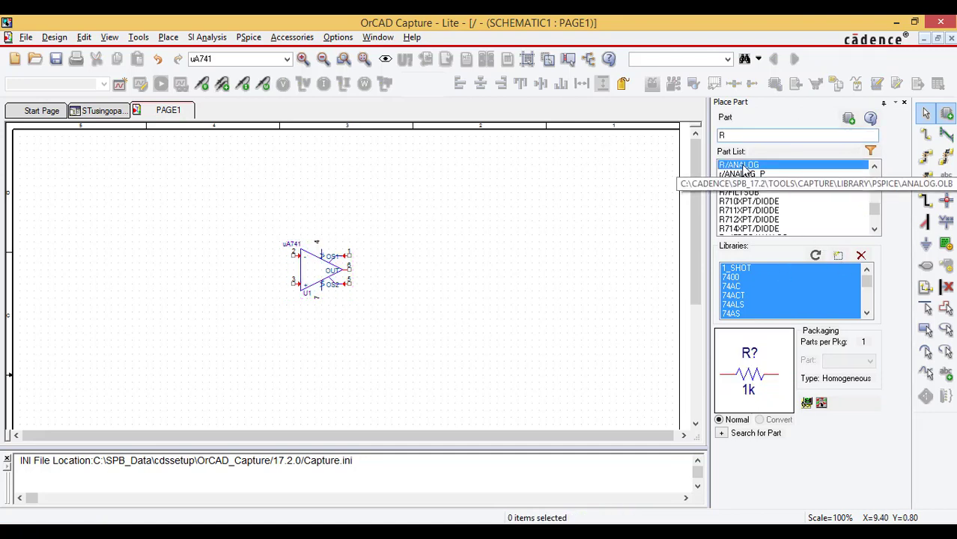
pyautogui.press('Return')
pyautogui.press('r')
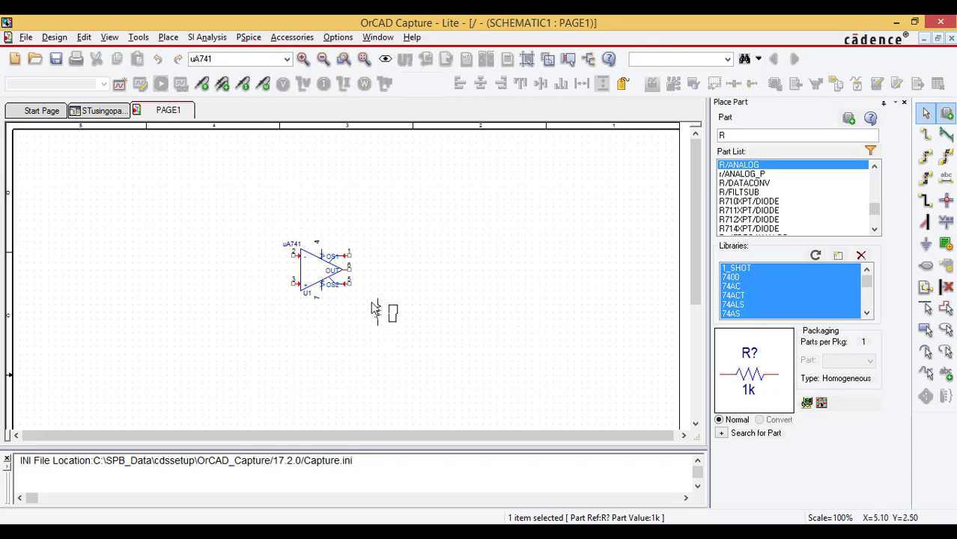
pyautogui.click(375, 311)
pyautogui.press('Escape')
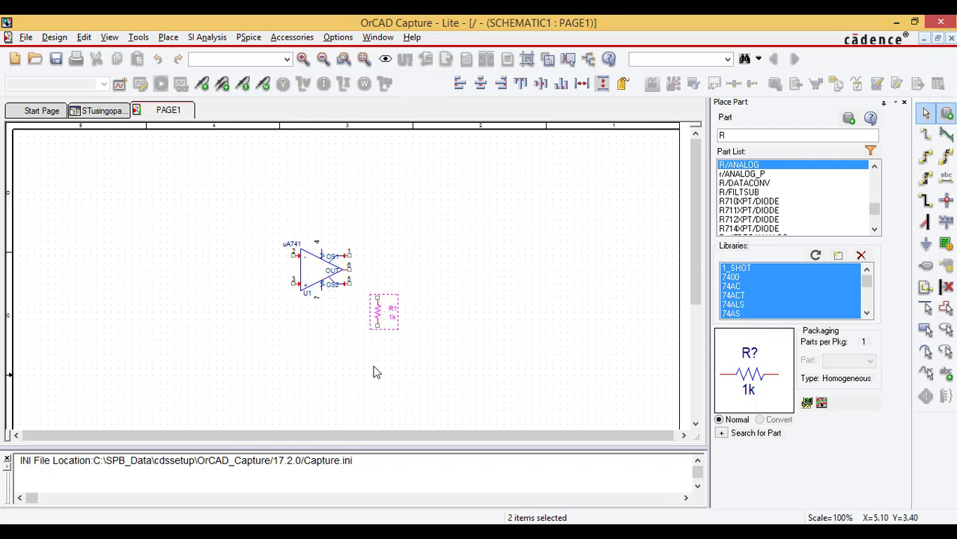
pyautogui.click(376, 373)
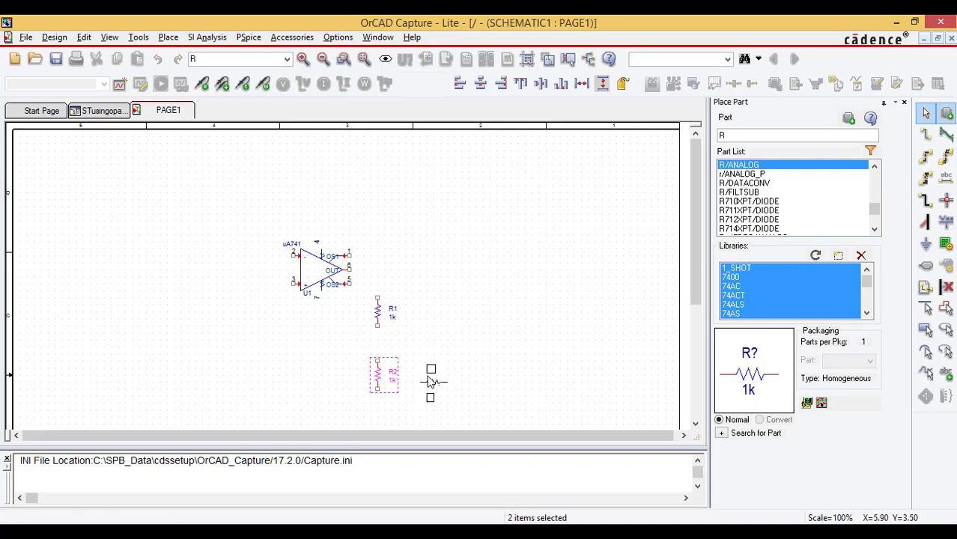
pyautogui.click(472, 367)
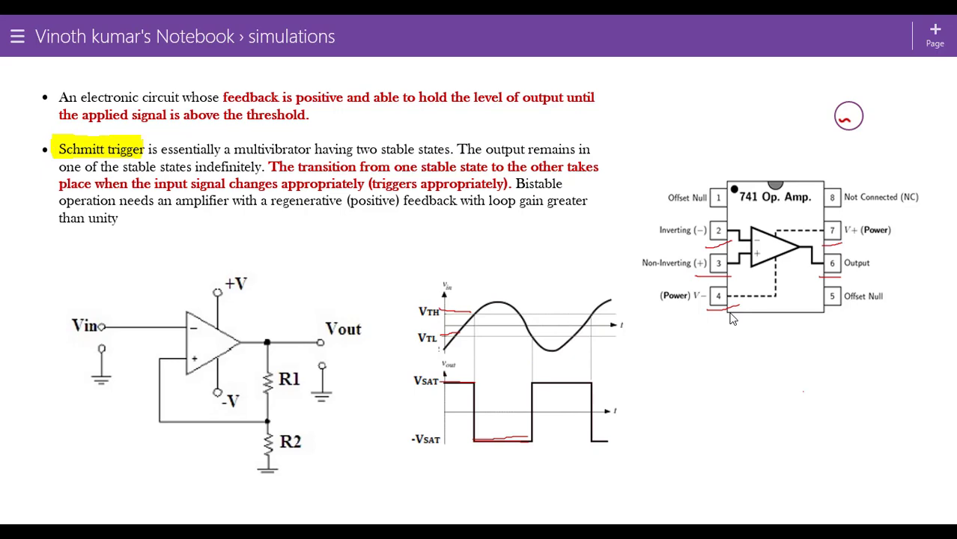
pyautogui.hotkey('alt', 'Tab')
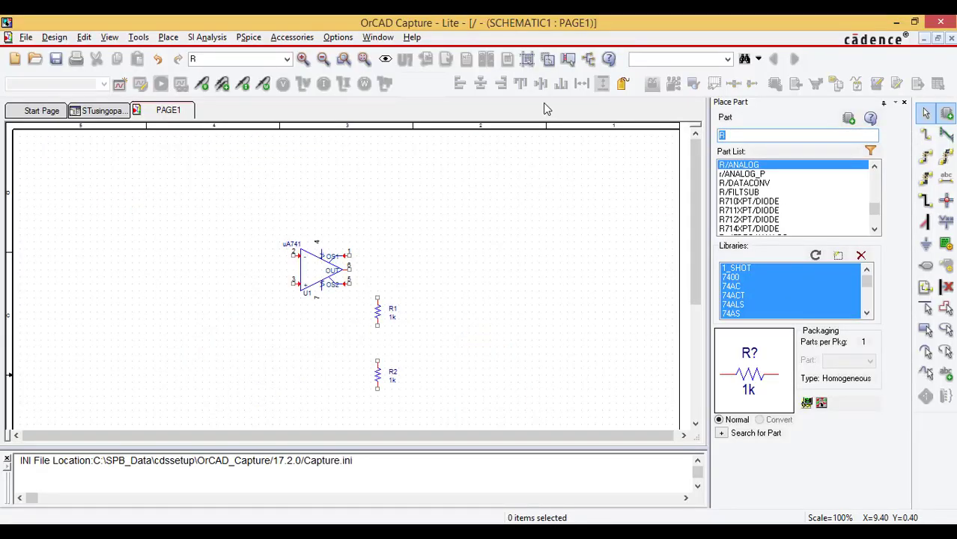
# Place two VDC sources: V1 left of R2 and V2 above the op-amp.
pyautogui.write('vdc')
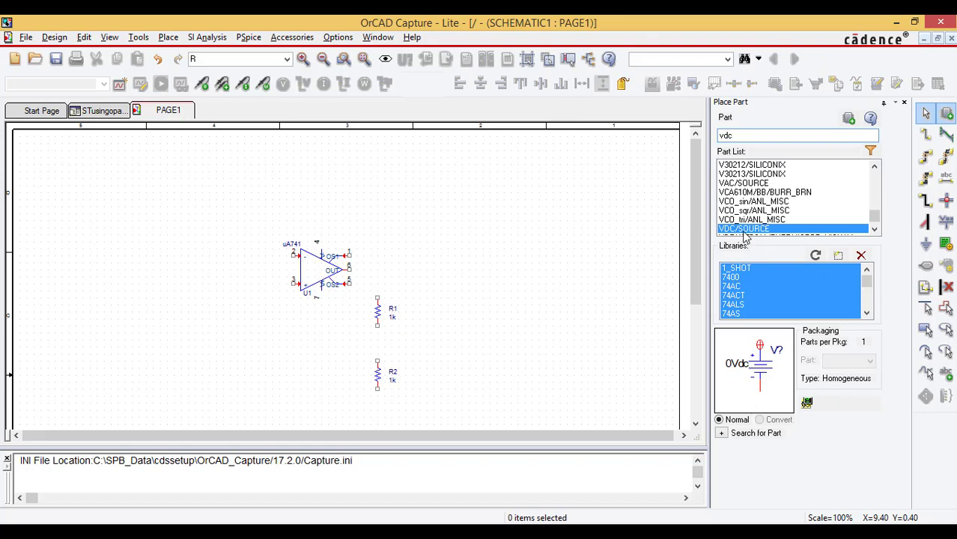
pyautogui.click(745, 231)
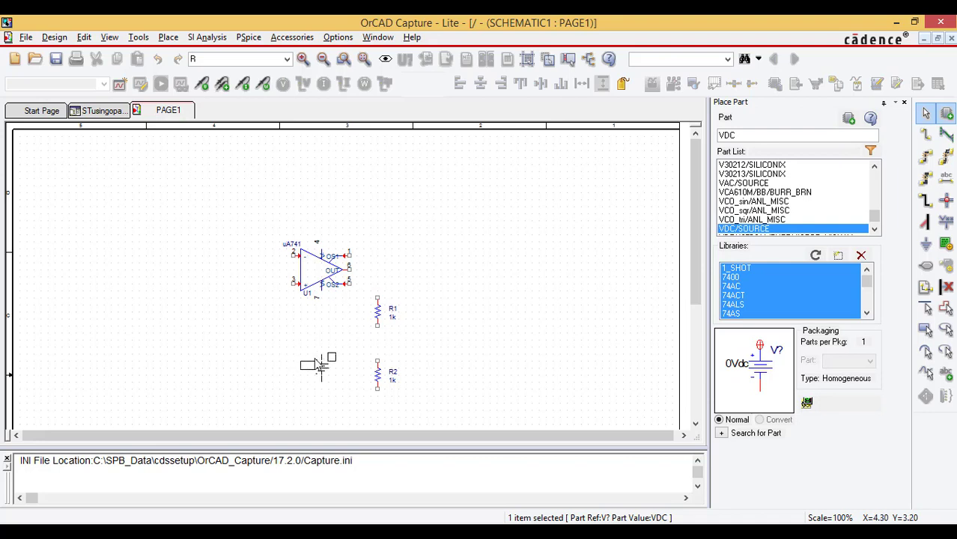
pyautogui.click(315, 383)
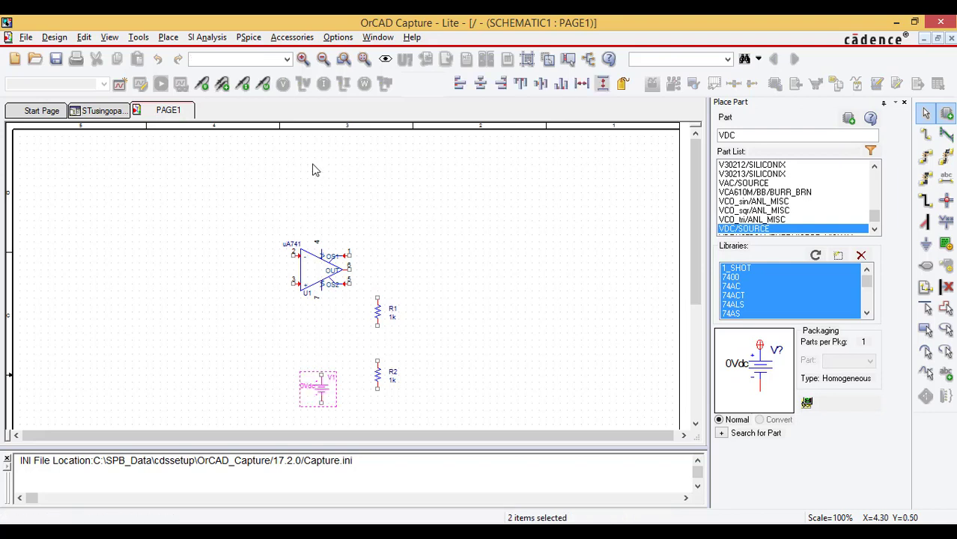
pyautogui.click(315, 169)
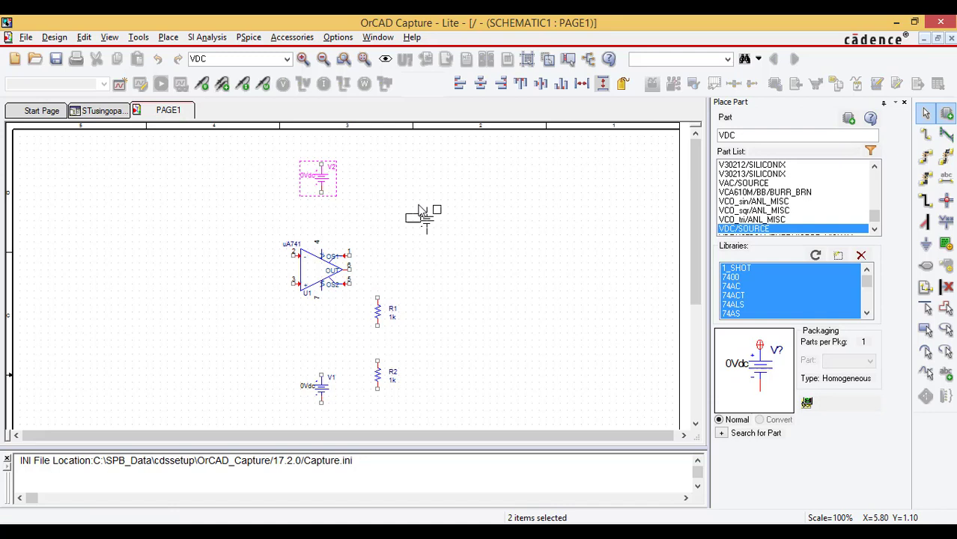
pyautogui.press('Escape')
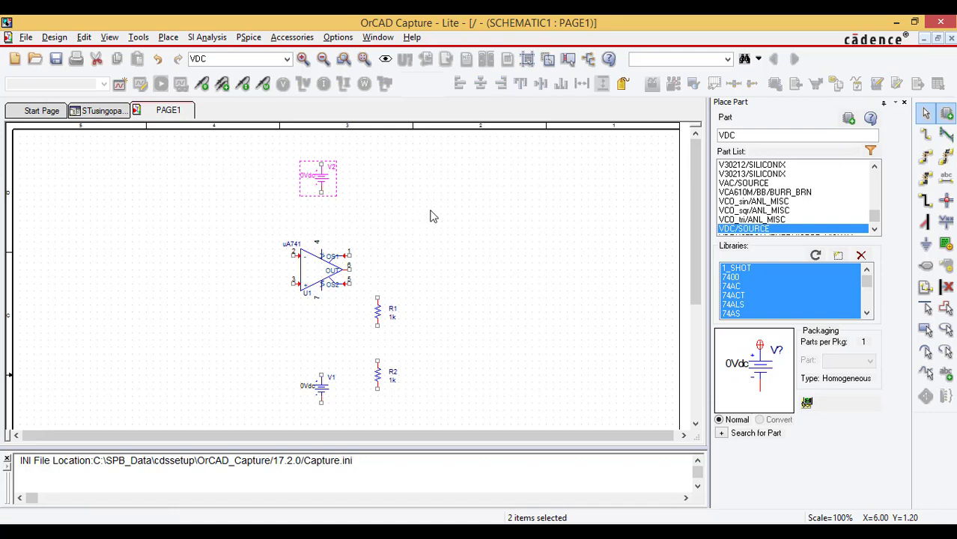
pyautogui.click(431, 217)
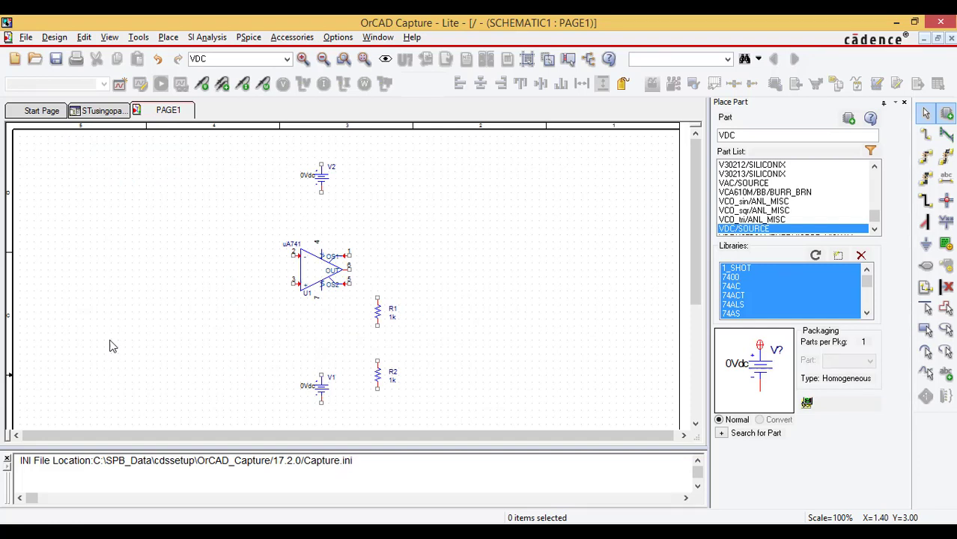
pyautogui.doubleClick(761, 136)
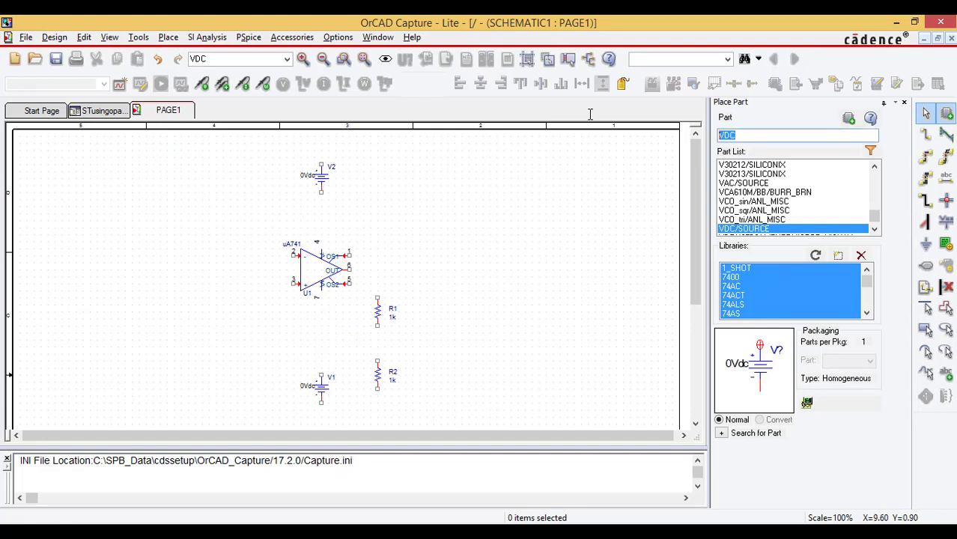
# Place a VSIN sine source, V3, to the left of the op-amp.
pyautogui.write('vsin')
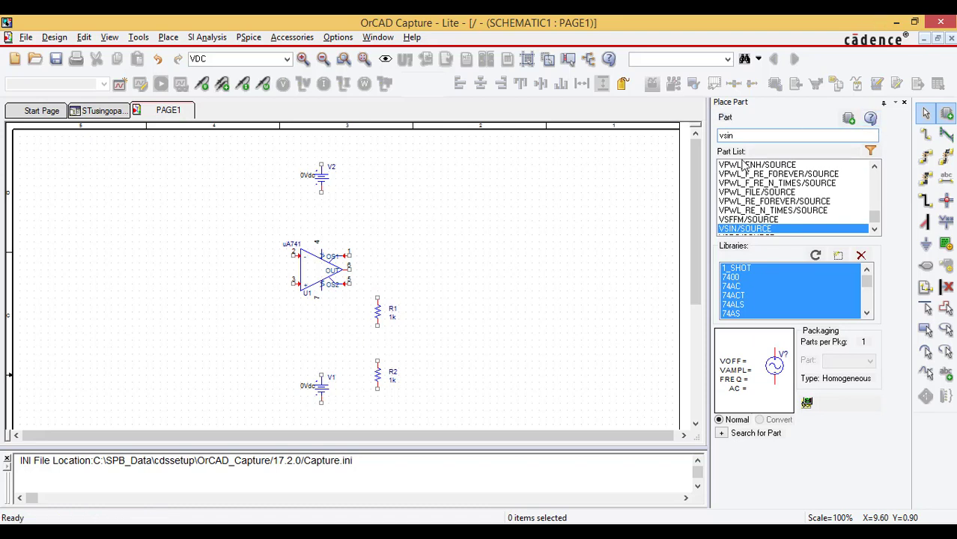
pyautogui.click(733, 231)
pyautogui.doubleClick(733, 231)
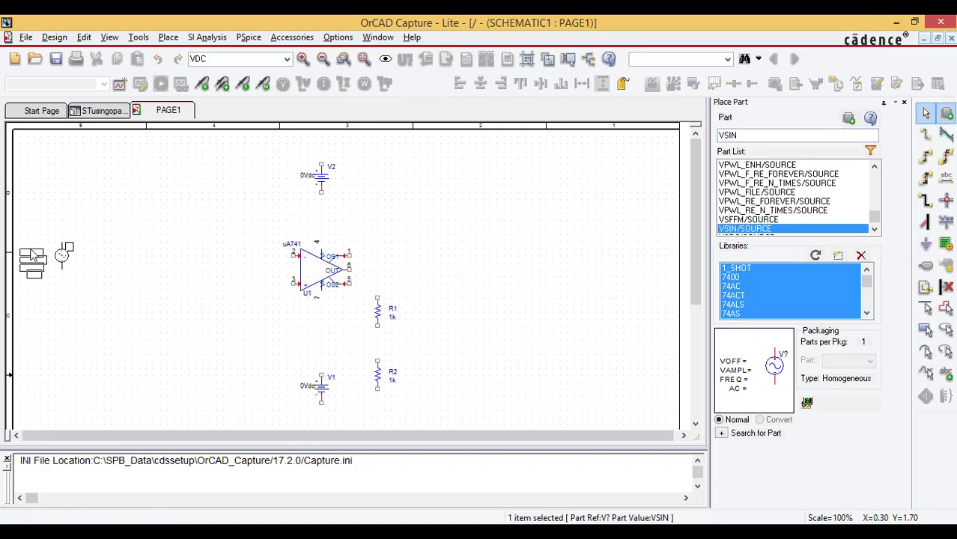
pyautogui.click(166, 276)
pyautogui.press('Escape')
pyautogui.click(259, 340)
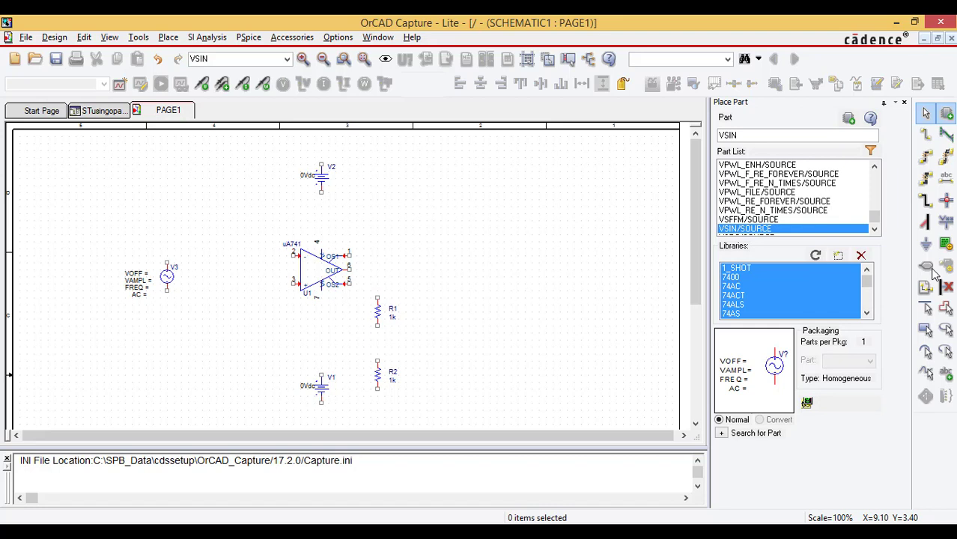
# Place four 0/CAPSYM grounds beside V2 and below V1, R2 and V3.
pyautogui.click(925, 244)
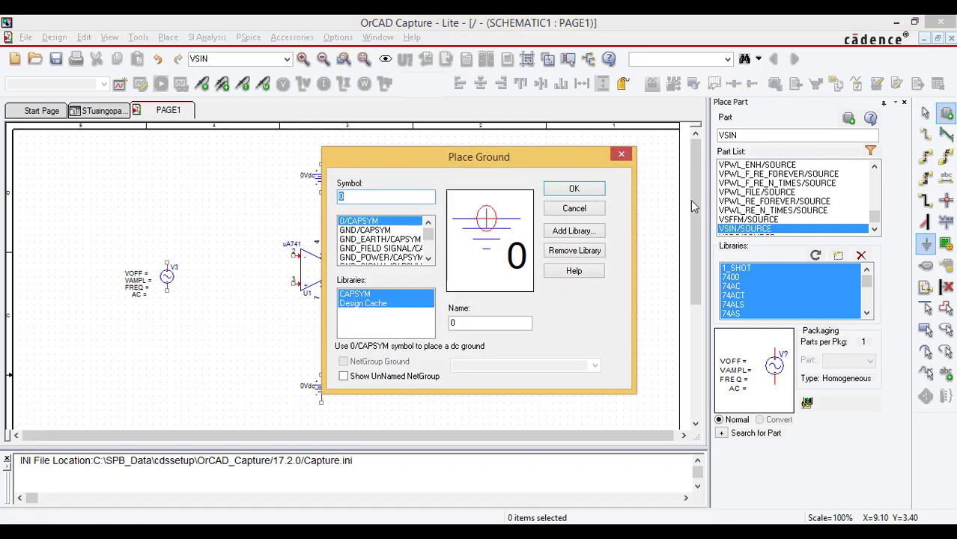
pyautogui.click(574, 190)
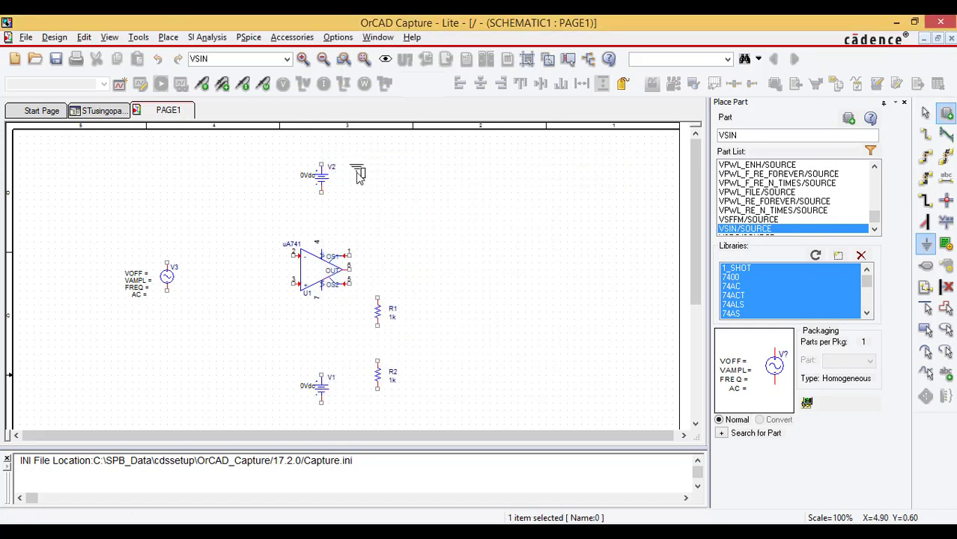
pyautogui.click(371, 177)
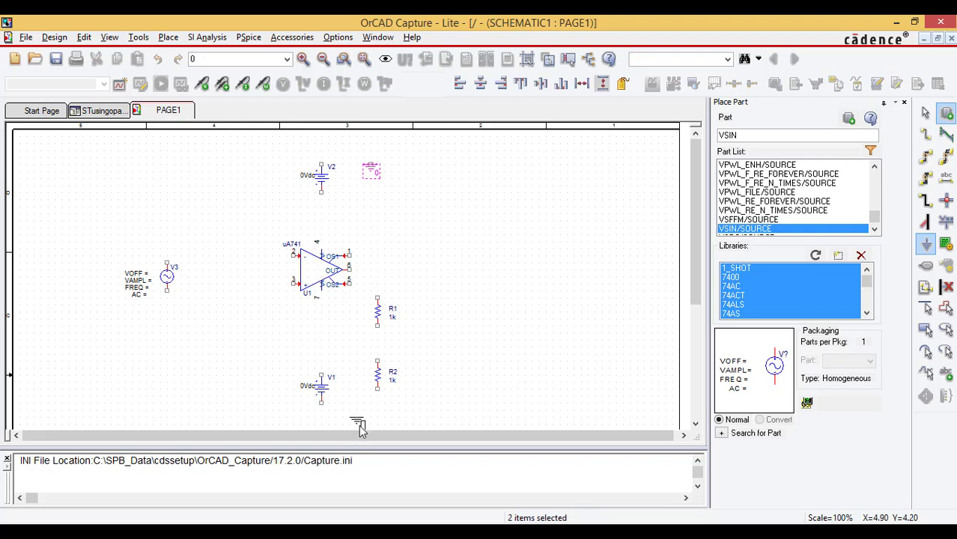
pyautogui.click(324, 423)
pyautogui.click(379, 416)
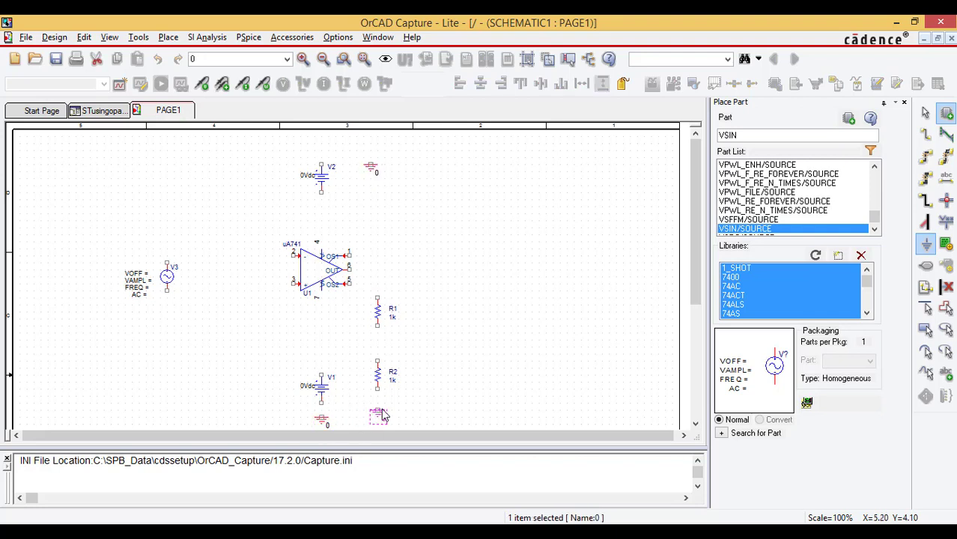
pyautogui.click(170, 320)
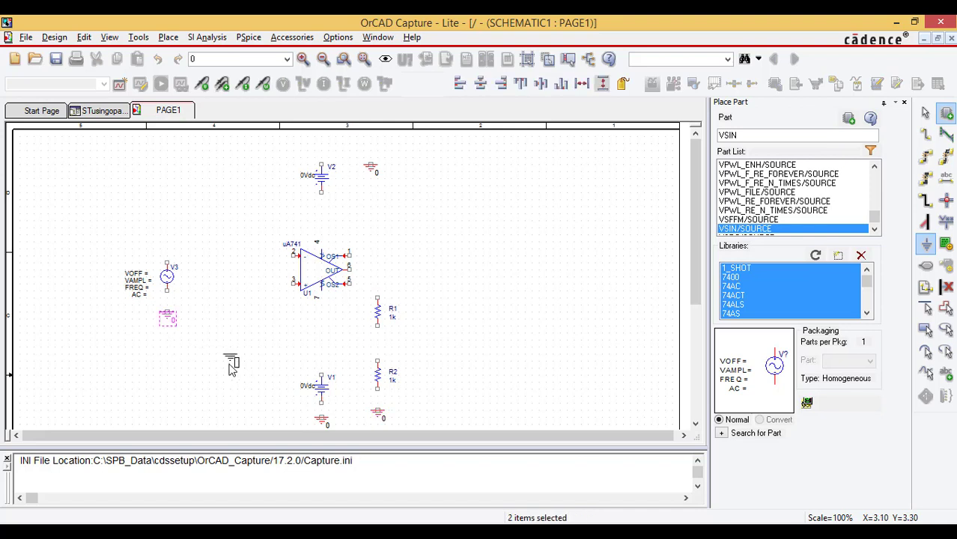
pyautogui.press('Escape')
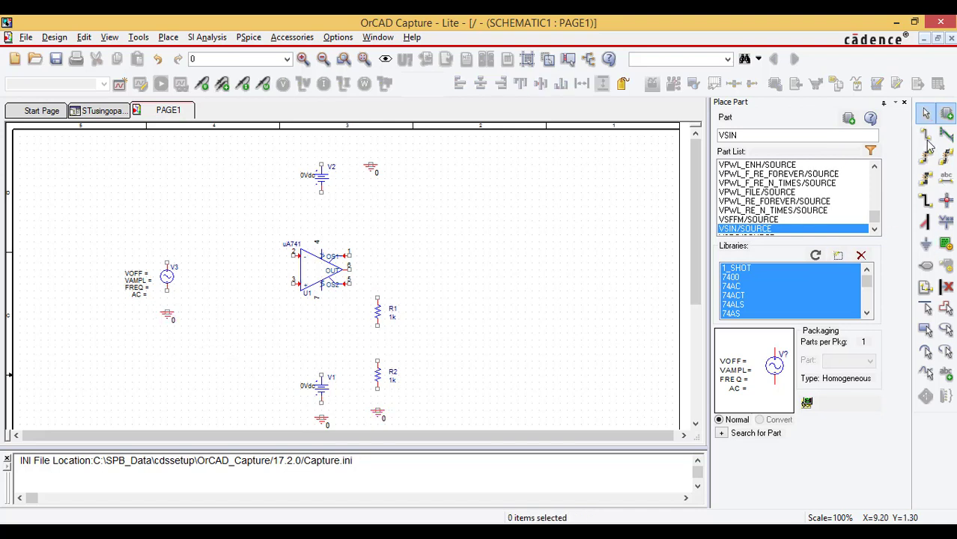
# Wire sine source V3 to its ground and to op-amp pin 2.
pyautogui.click(926, 136)
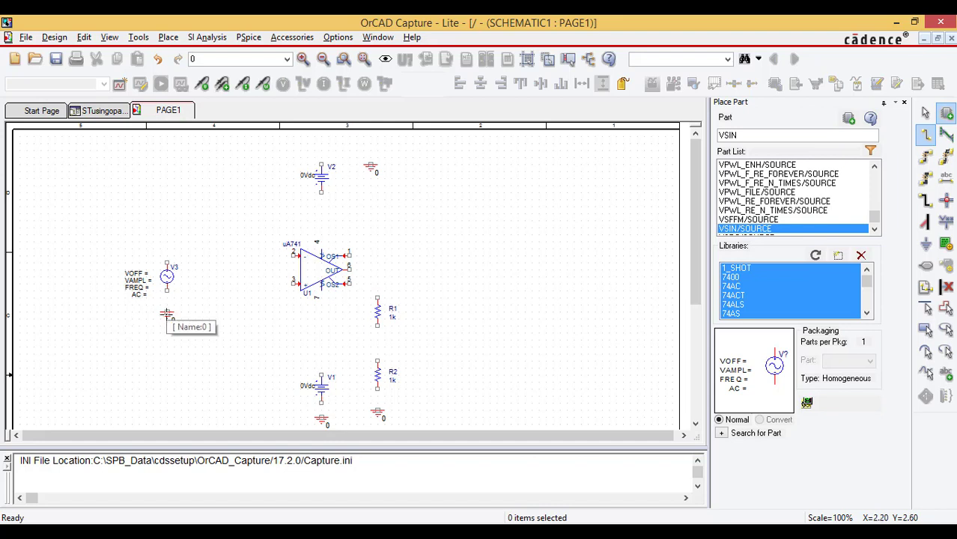
pyautogui.click(166, 309)
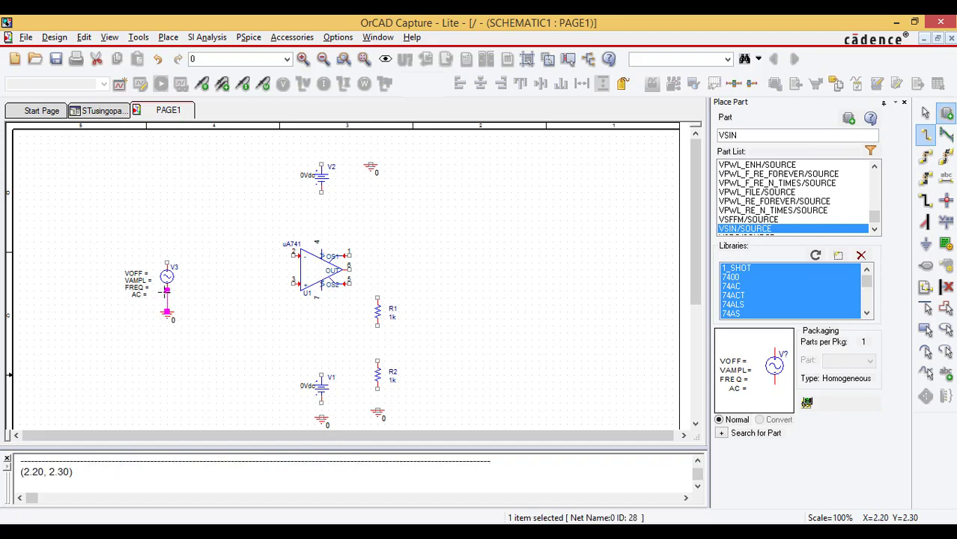
pyautogui.click(166, 262)
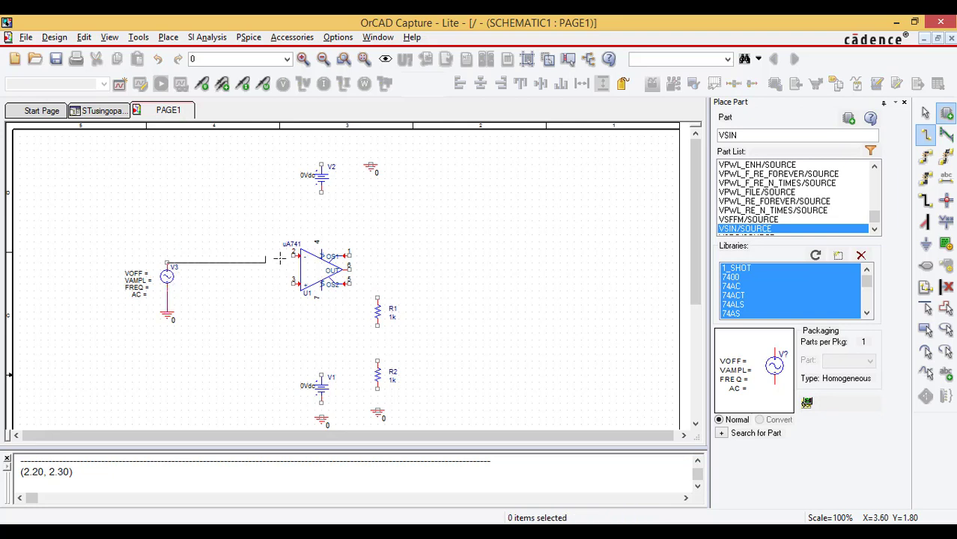
pyautogui.click(293, 260)
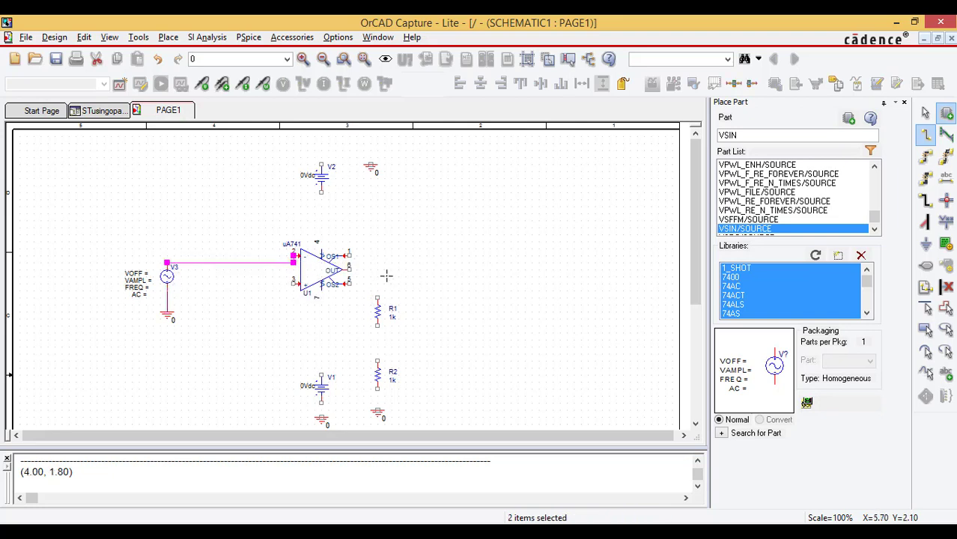
# Wire the output through R1 and R2 to ground, with pin 3 at the R1/R2 junction.
pyautogui.click(349, 270)
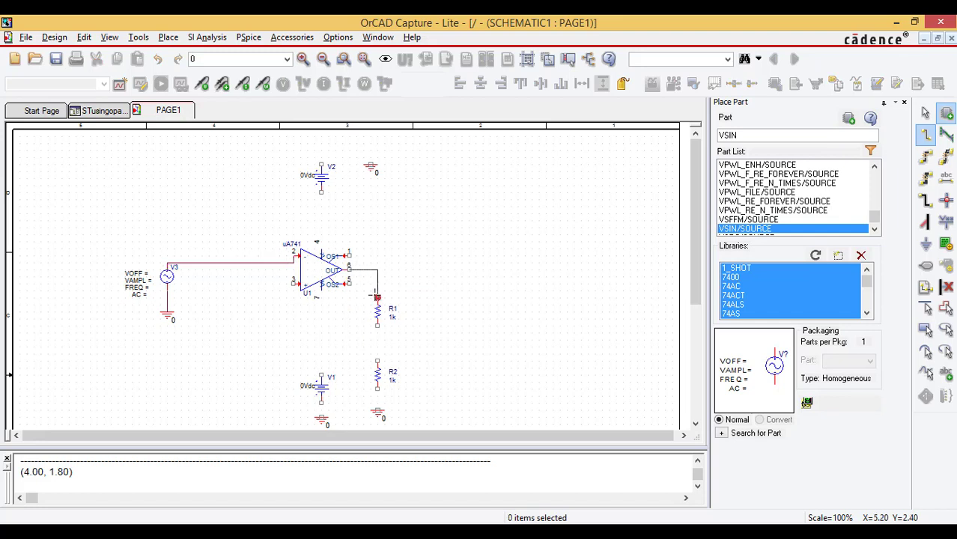
pyautogui.click(377, 298)
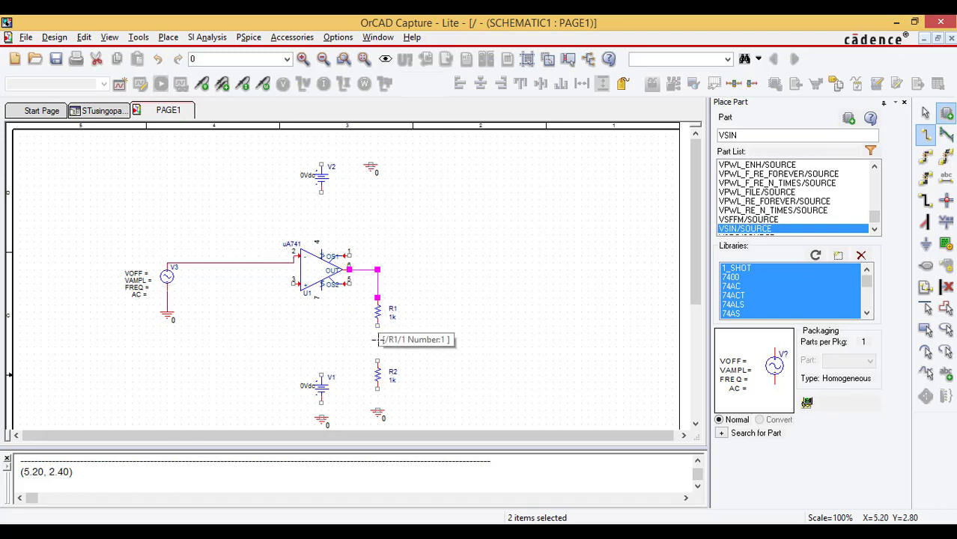
pyautogui.click(377, 325)
pyautogui.click(377, 361)
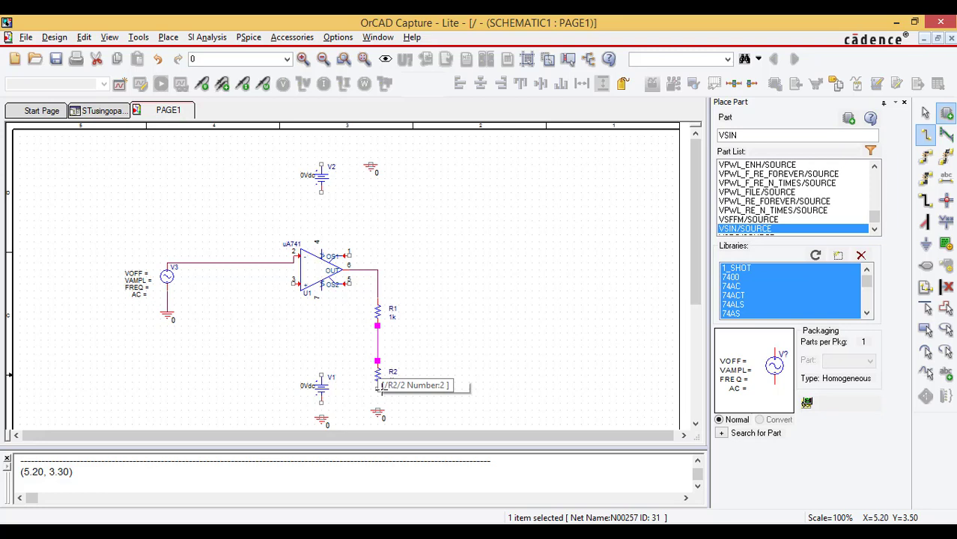
pyautogui.click(378, 388)
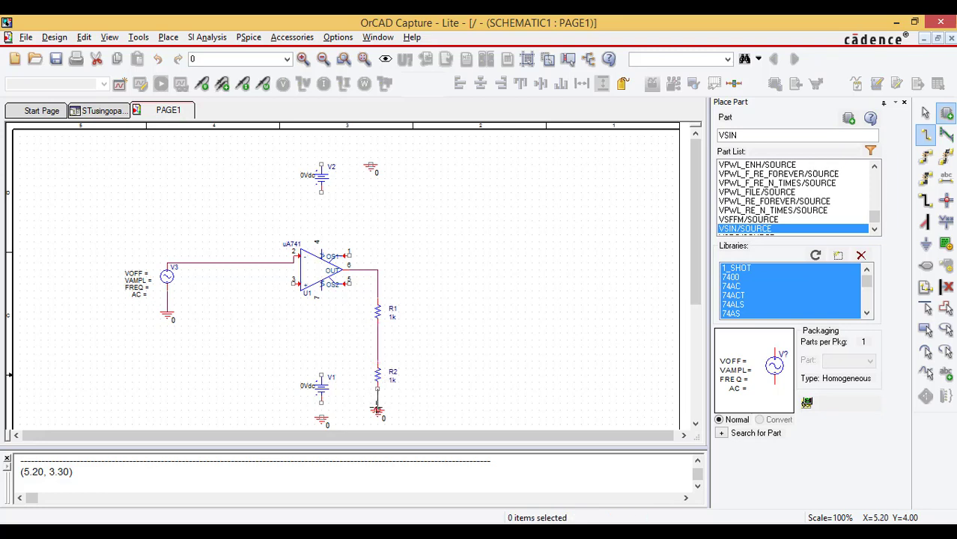
pyautogui.click(378, 409)
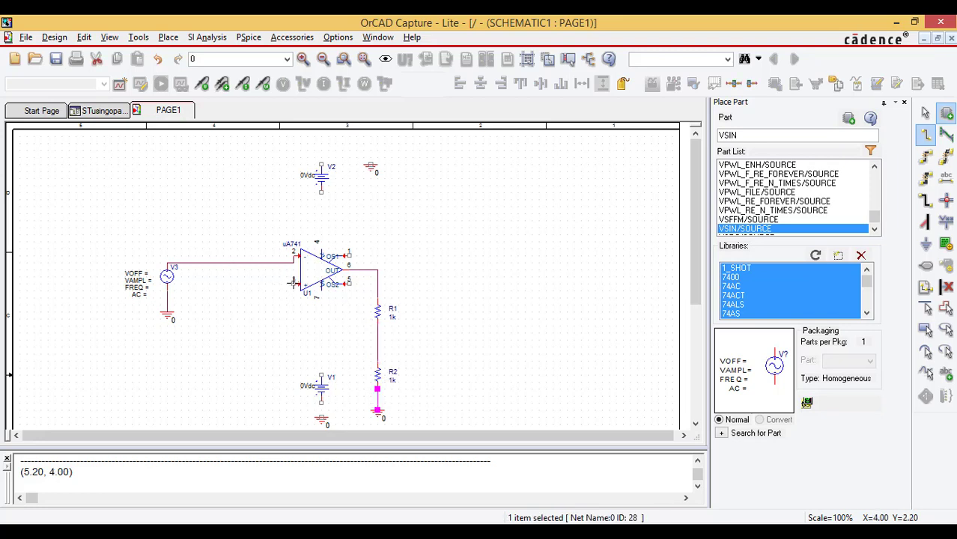
pyautogui.click(293, 282)
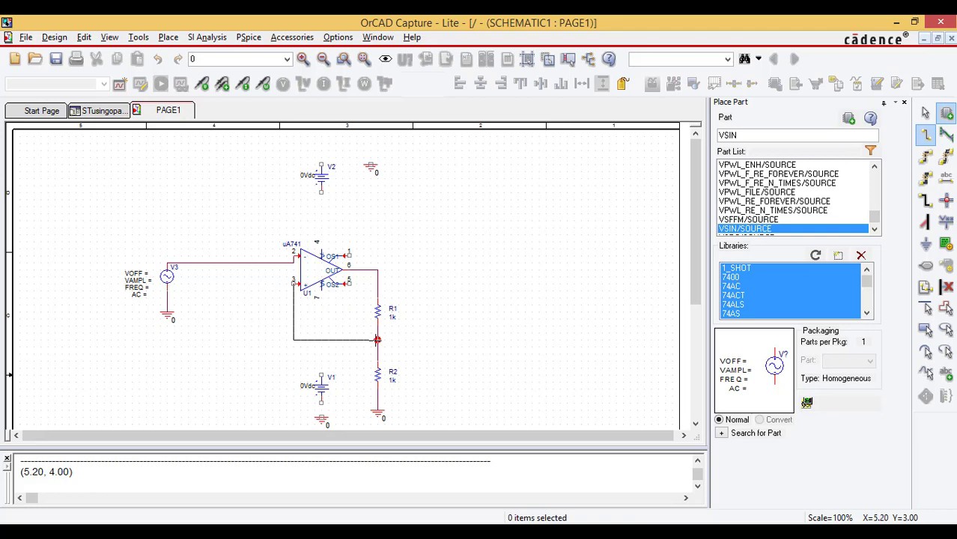
pyautogui.click(377, 340)
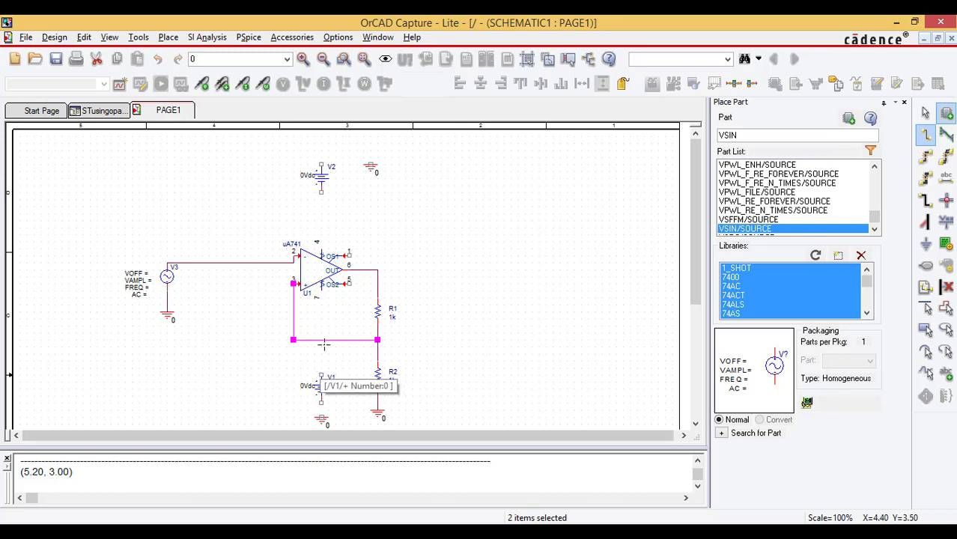
# Wire V1 and V2 to the op-amp supply pins and to their grounds.
pyautogui.click(322, 376)
pyautogui.click(321, 291)
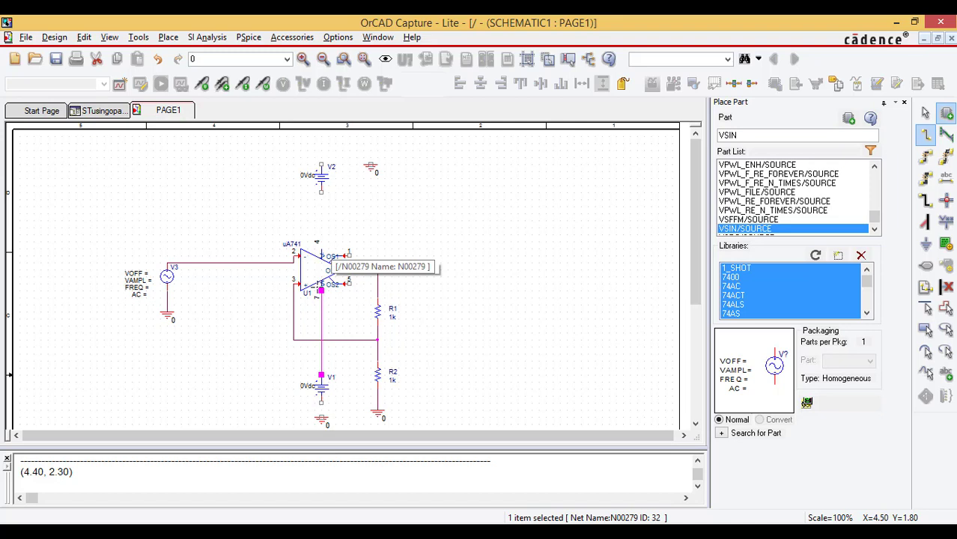
pyautogui.click(321, 402)
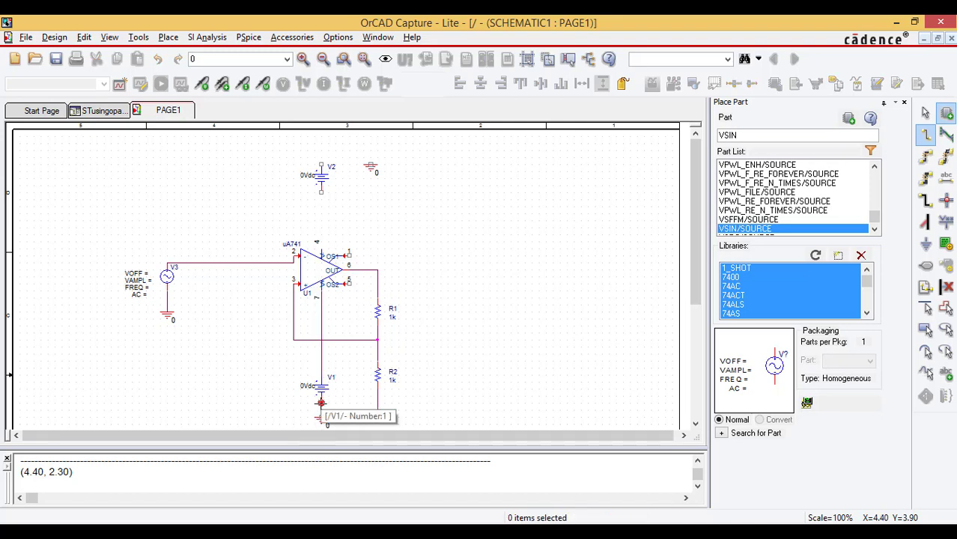
pyautogui.click(319, 244)
pyautogui.click(321, 192)
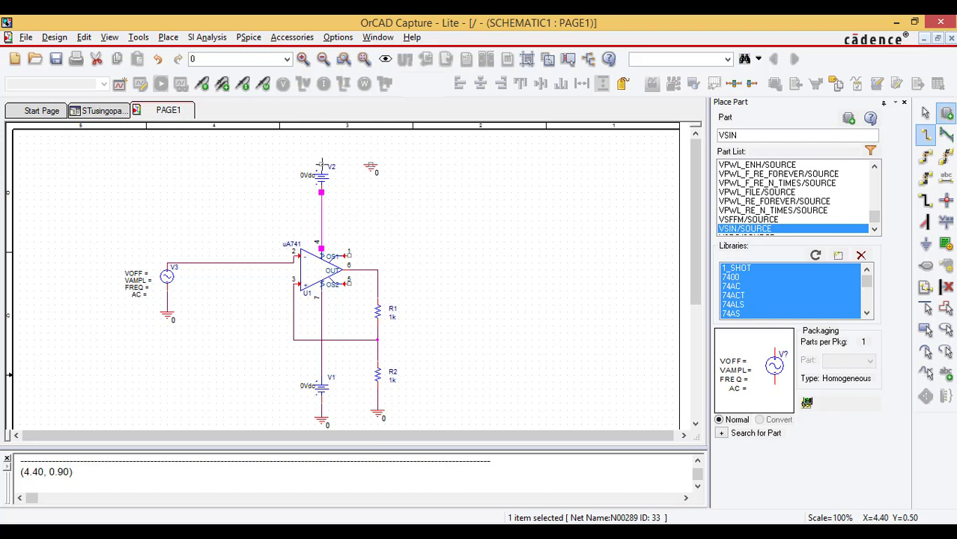
pyautogui.click(321, 163)
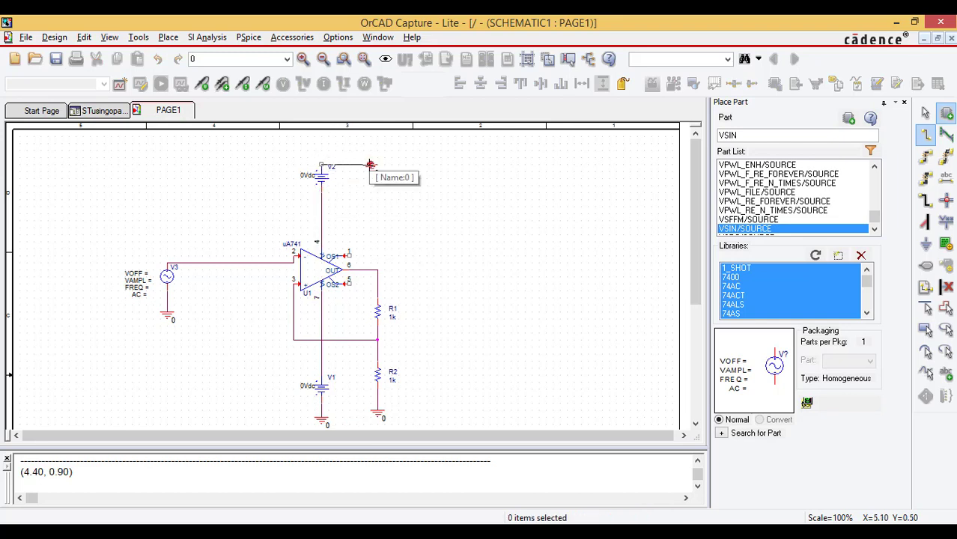
pyautogui.click(370, 164)
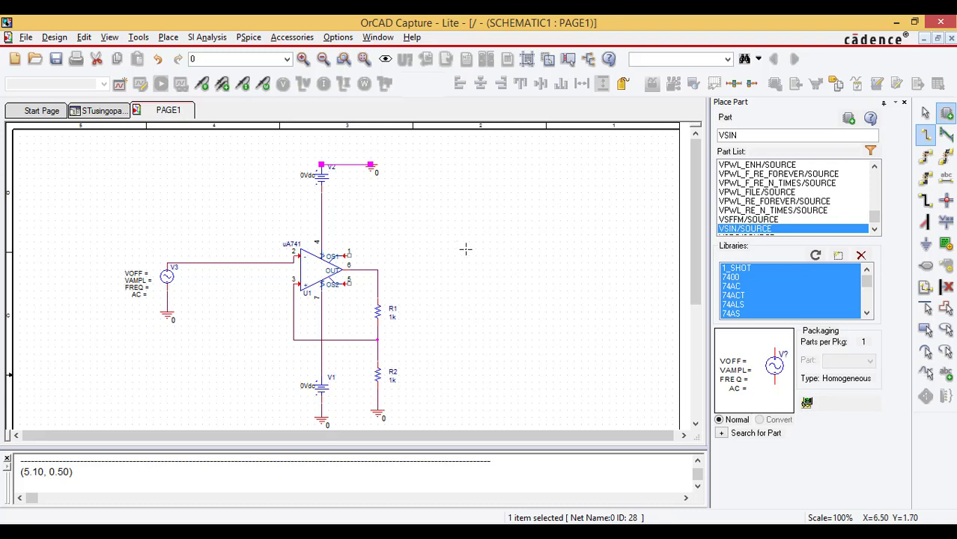
# Move V2 and its ground down closer to the op-amp.
pyautogui.press('Escape')
pyautogui.click(461, 257)
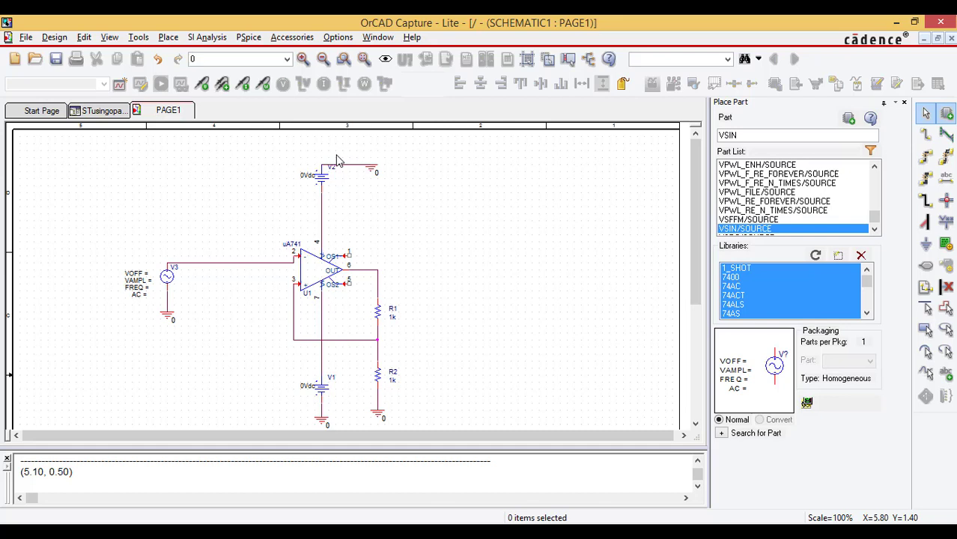
pyautogui.moveTo(469, 200); pyautogui.dragTo(262, 142)
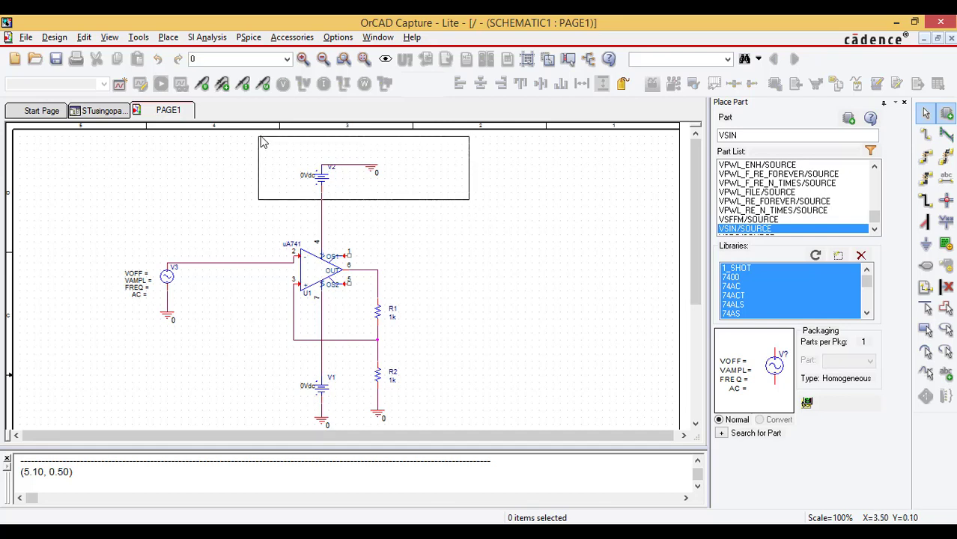
pyautogui.click(373, 215)
pyautogui.moveTo(322, 183); pyautogui.dragTo(322, 217)
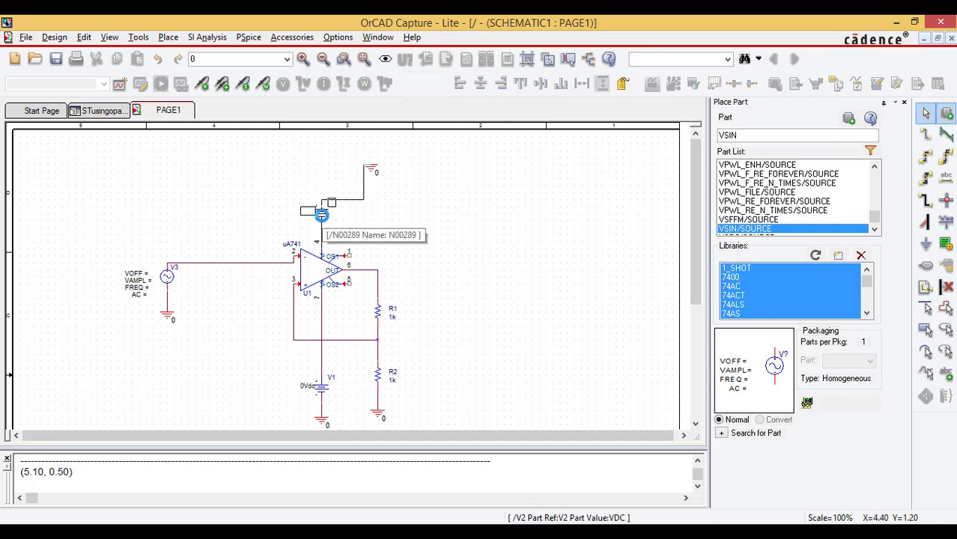
pyautogui.moveTo(372, 170); pyautogui.dragTo(380, 206)
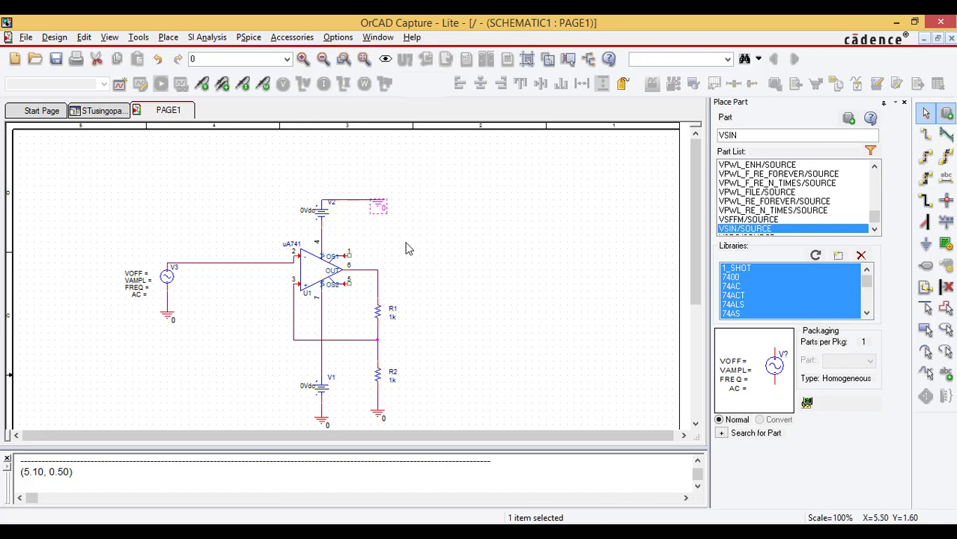
pyautogui.click(431, 262)
# Move V1 and the V1 and R2 grounds up, and shift V3 with its ground right.
pyautogui.moveTo(331, 391); pyautogui.dragTo(327, 365)
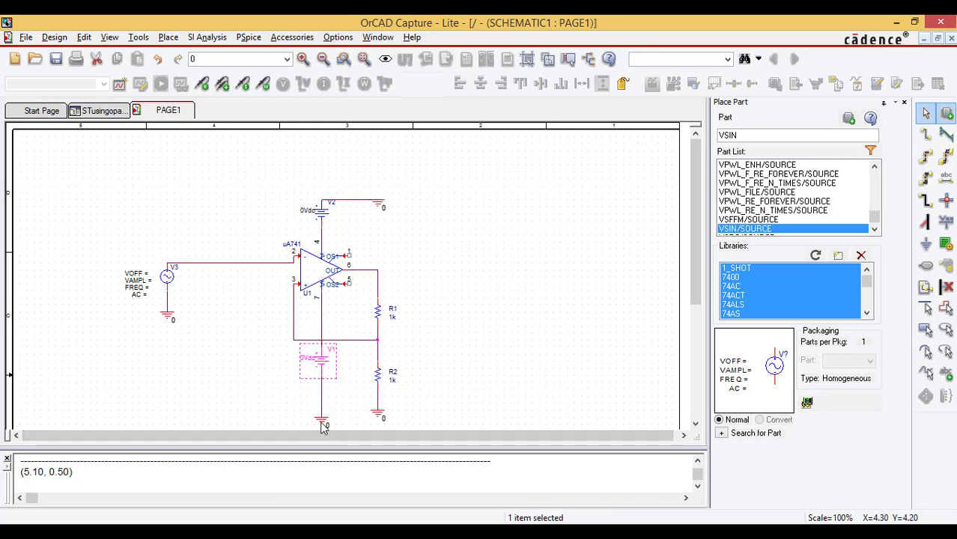
pyautogui.moveTo(327, 409); pyautogui.dragTo(327, 382)
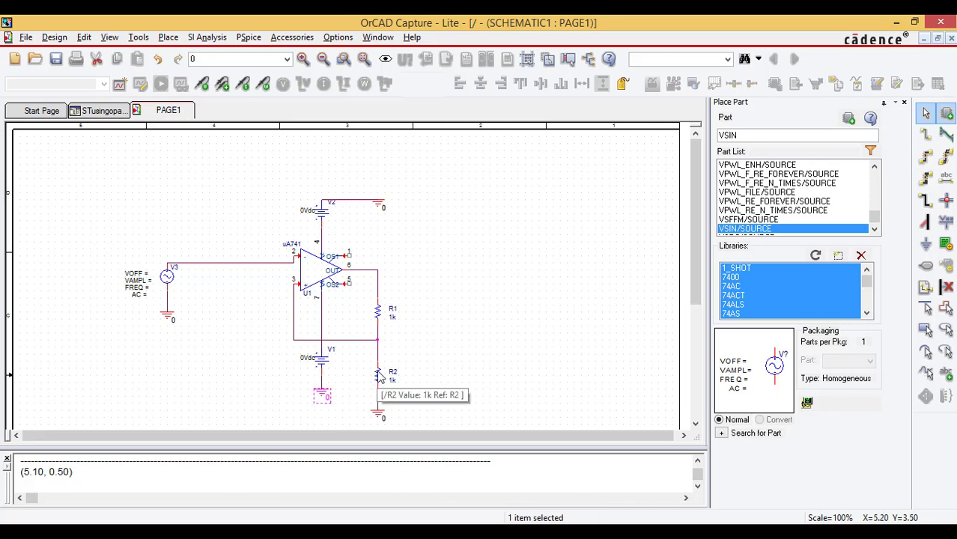
pyautogui.moveTo(378, 414); pyautogui.dragTo(368, 405)
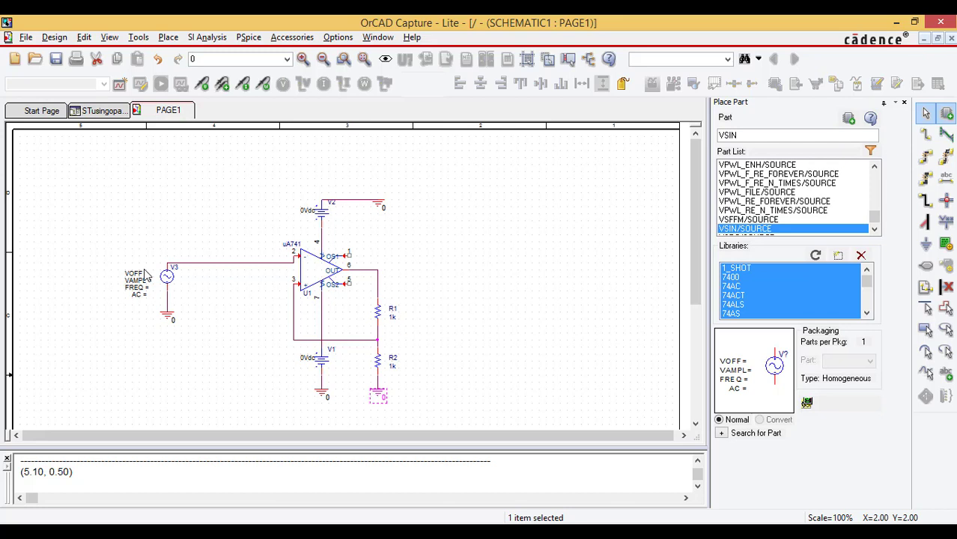
pyautogui.moveTo(146, 269); pyautogui.dragTo(208, 343)
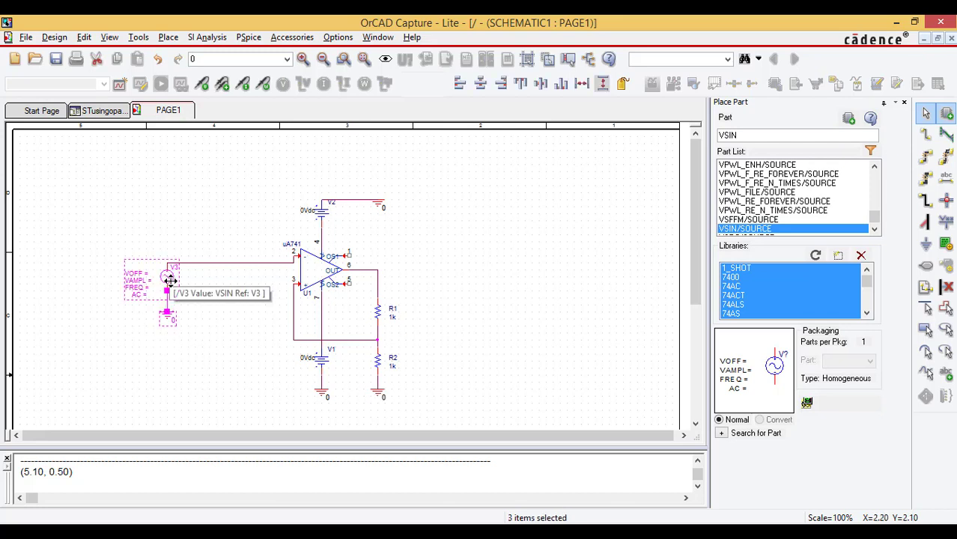
pyautogui.moveTo(168, 279); pyautogui.dragTo(227, 278)
pyautogui.click(494, 336)
# Set both supply sources, V2 and V1, to 10Vdc.
pyautogui.press('i')
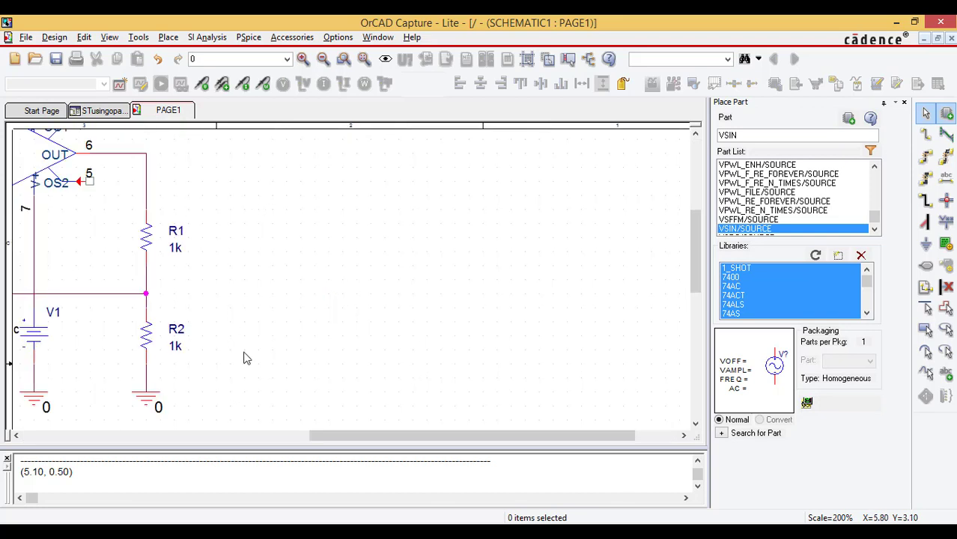
pyautogui.moveTo(326, 434)
pyautogui.mouseDown()
pyautogui.moveTo(150, 417)
pyautogui.moveTo(210, 416)
pyautogui.mouseUp()
pyautogui.scroll(5, 267, 185)
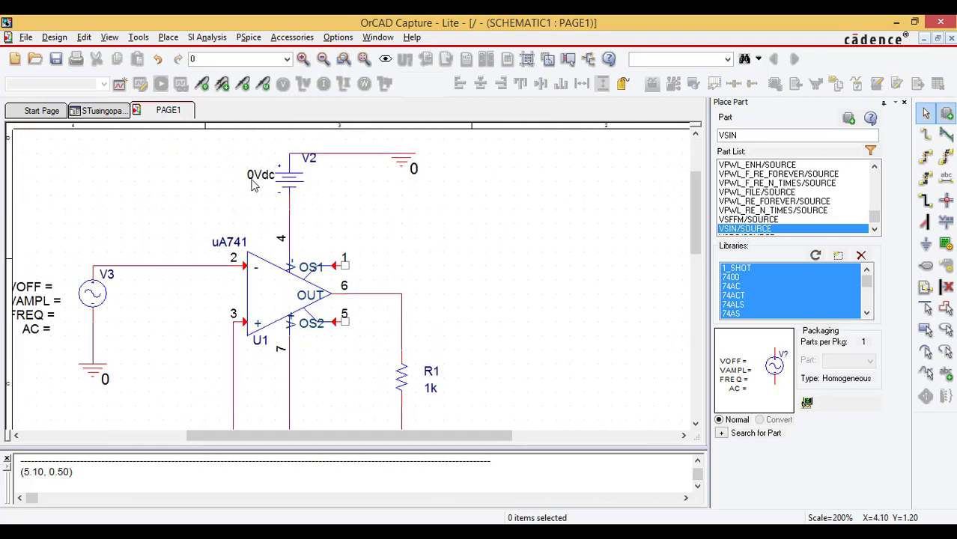
pyautogui.doubleClick(253, 178)
pyautogui.click(396, 208)
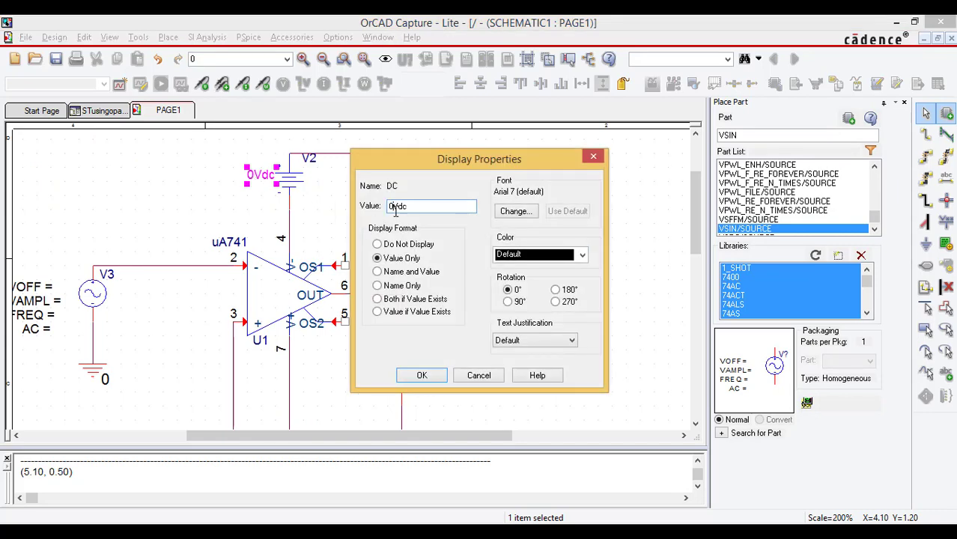
pyautogui.write('0')
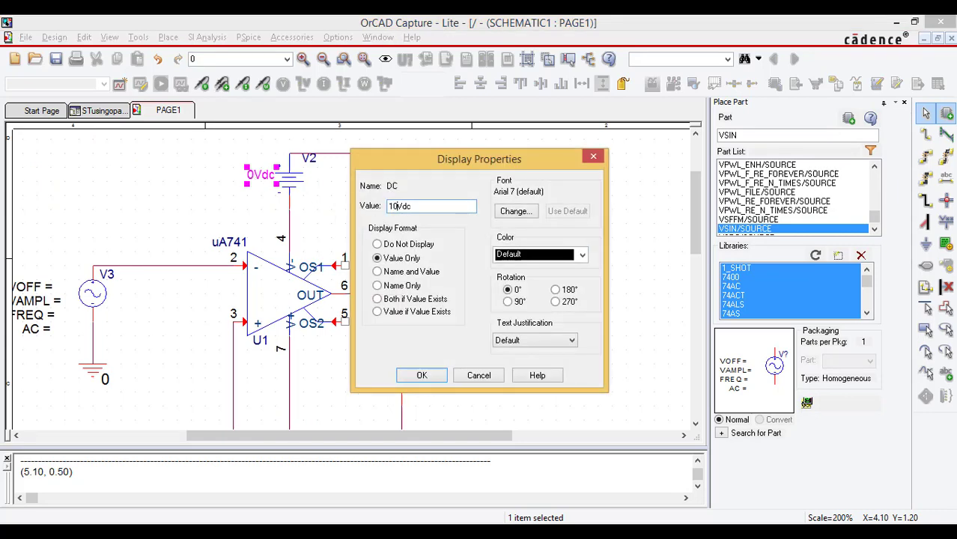
pyautogui.click(422, 375)
pyautogui.scroll(-3, 278, 194)
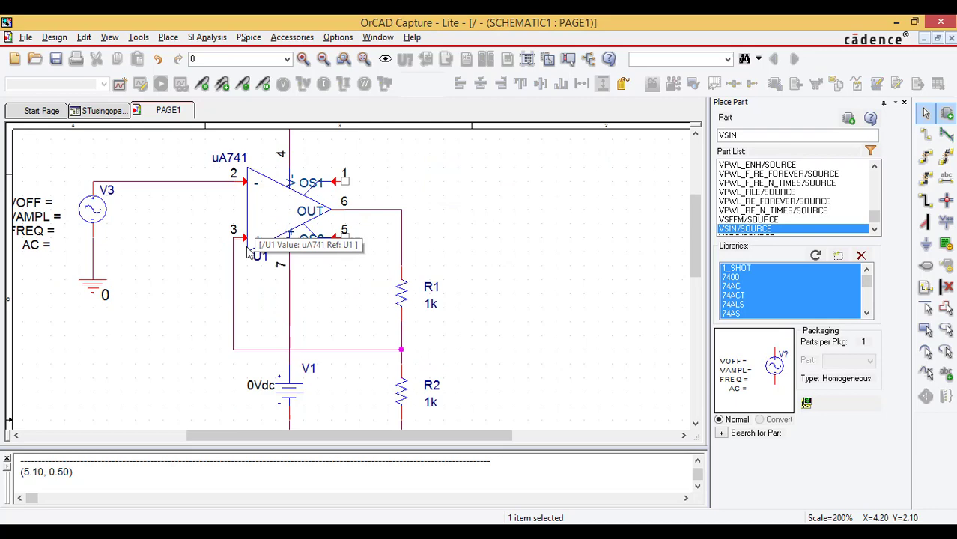
pyautogui.doubleClick(253, 388)
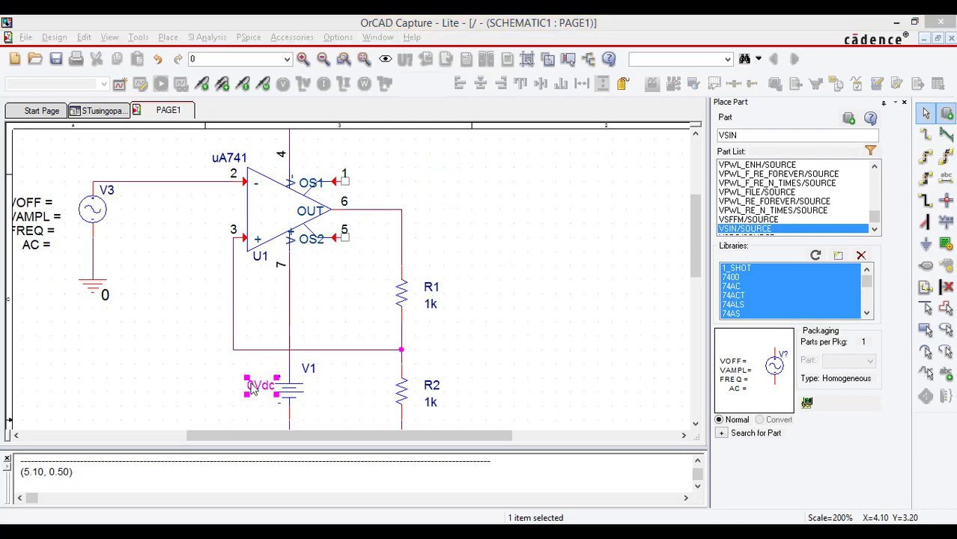
pyautogui.click(392, 208)
pyautogui.moveTo(393, 208); pyautogui.dragTo(347, 222)
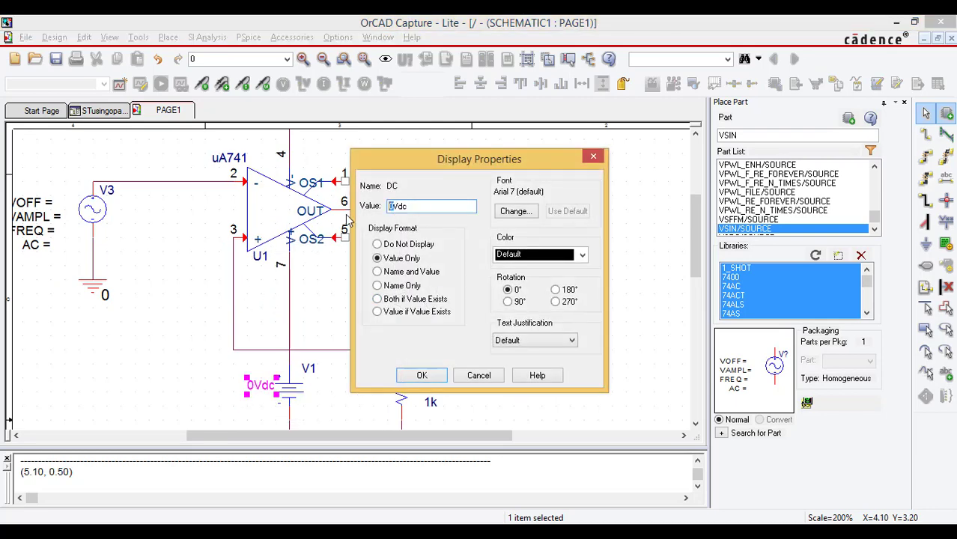
pyautogui.write('10')
pyautogui.press('Return')
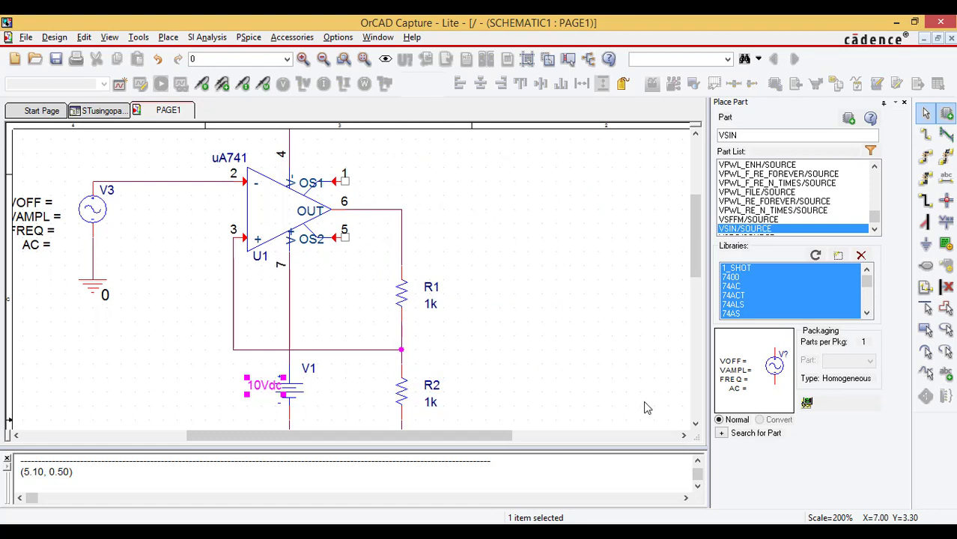
pyautogui.click(537, 325)
# Set resistor R1 to 10k and R2 to 5k.
pyautogui.scroll(-1, 515, 352)
pyautogui.scroll(-1, 464, 299)
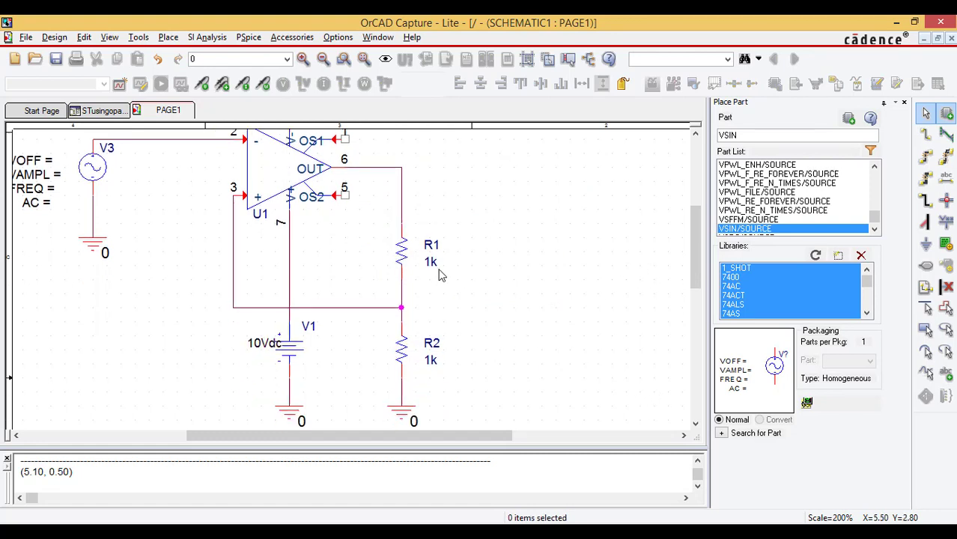
pyautogui.doubleClick(431, 263)
pyautogui.write('10k')
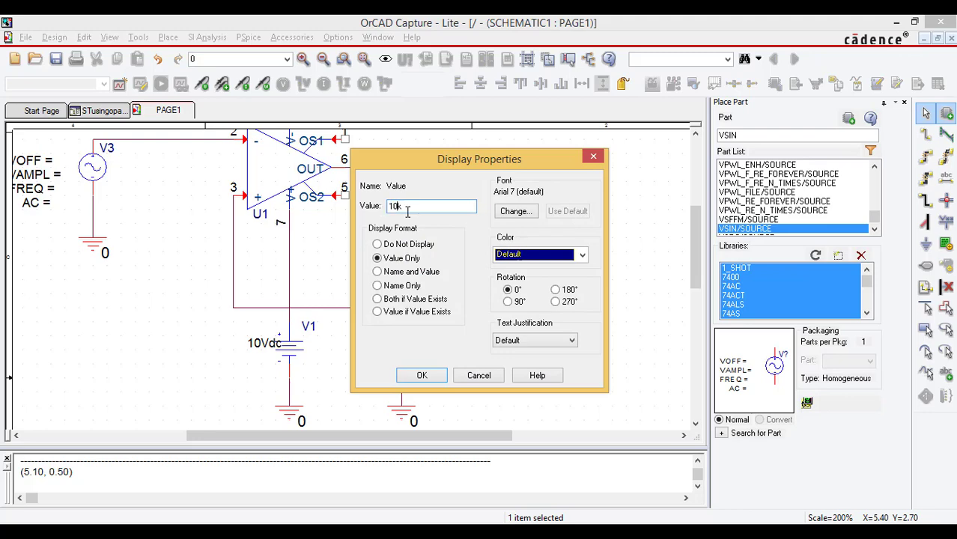
pyautogui.click(422, 375)
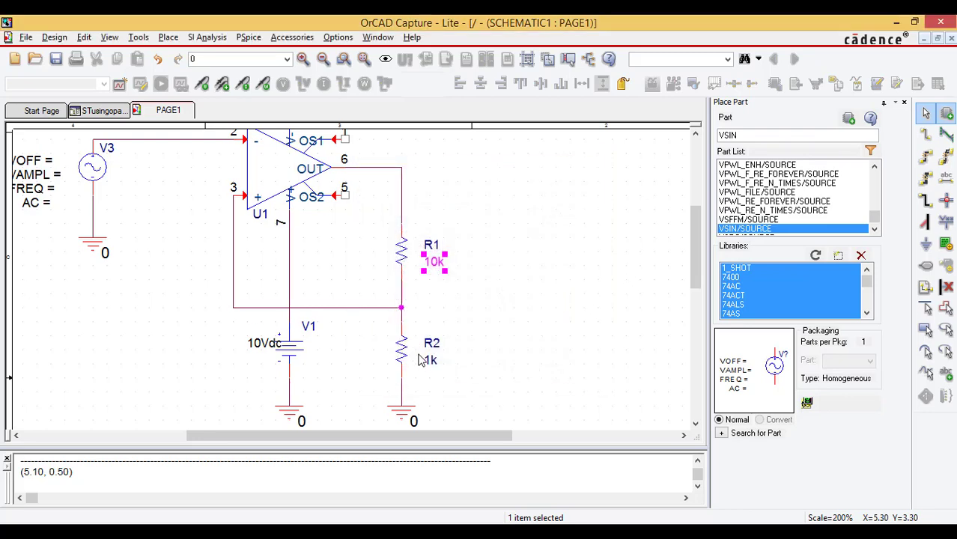
pyautogui.doubleClick(432, 362)
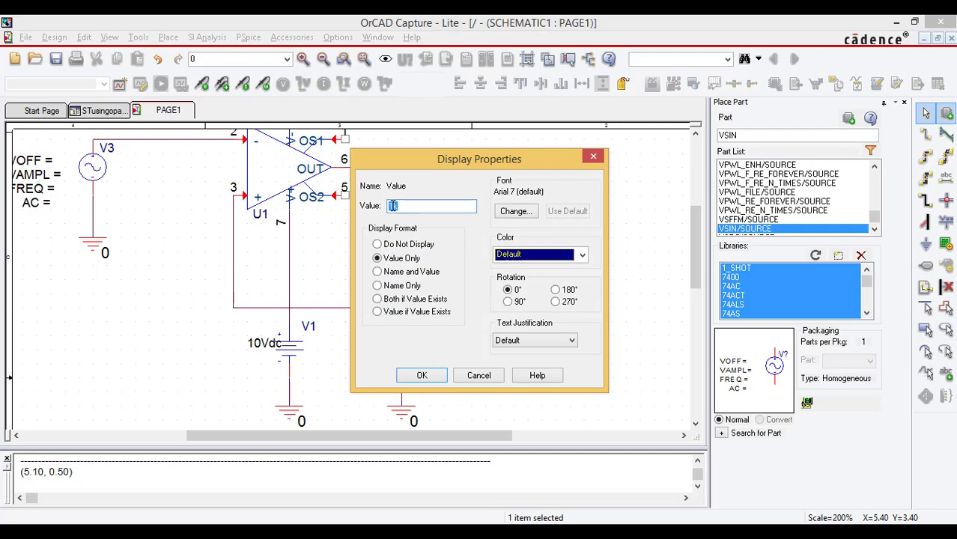
pyautogui.write('5k')
pyautogui.press('Return')
pyautogui.click(105, 307)
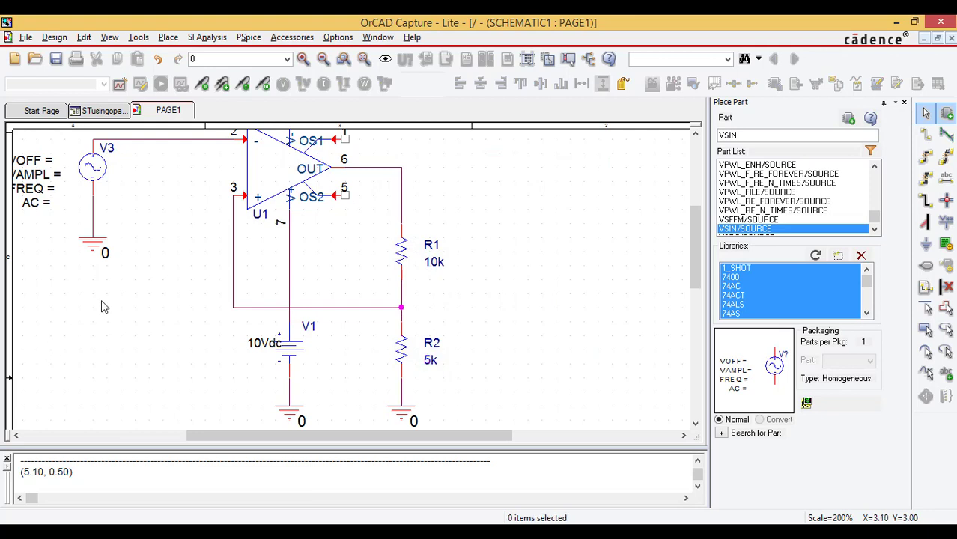
pyautogui.moveTo(250, 436); pyautogui.dragTo(187, 435)
# Set sine source V3's VOFF to 0 and VAMPL to 5.
pyautogui.scroll(3, 283, 334)
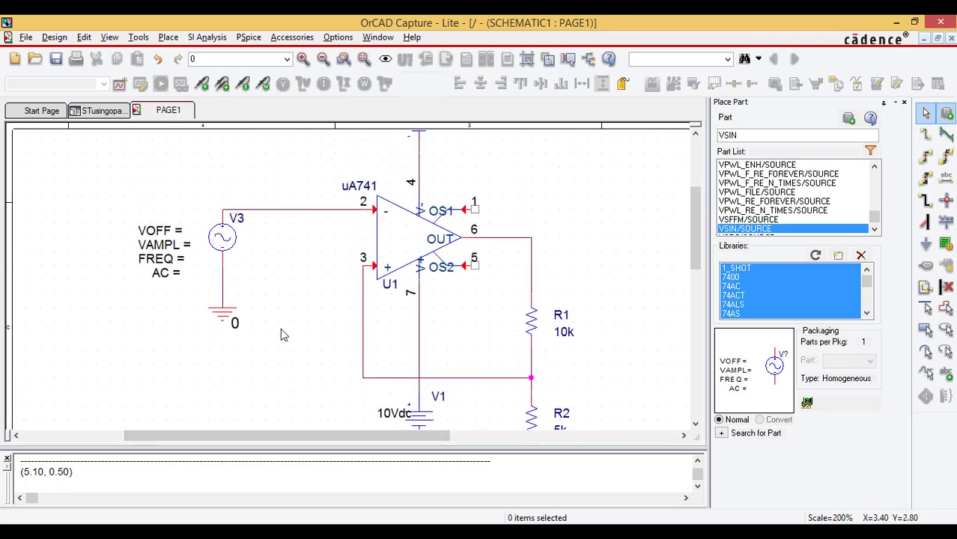
pyautogui.doubleClick(173, 245)
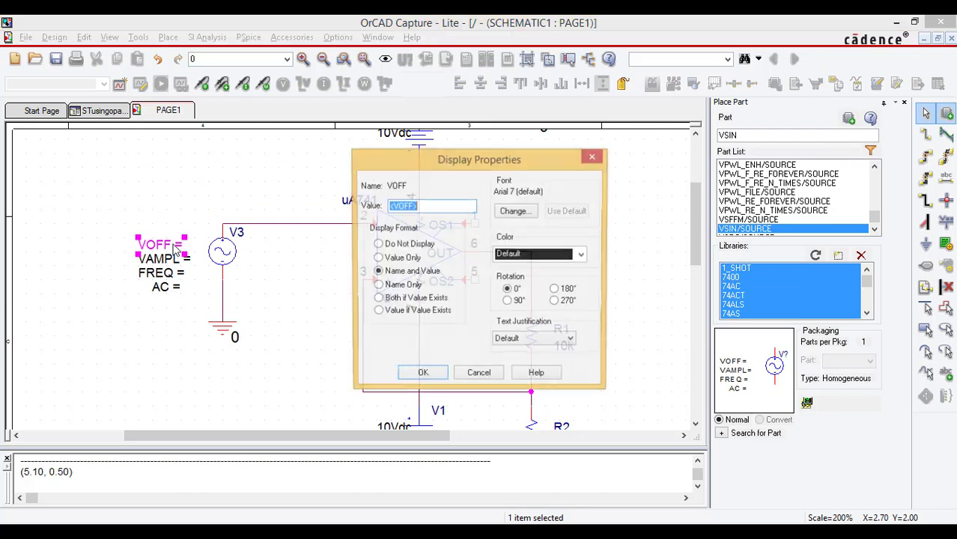
pyautogui.write('0')
pyautogui.press('Return')
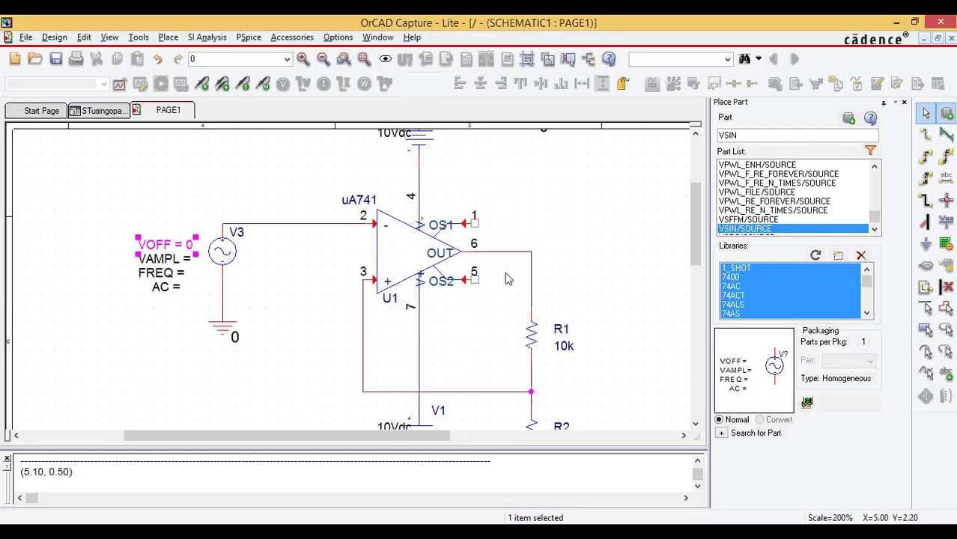
pyautogui.doubleClick(158, 261)
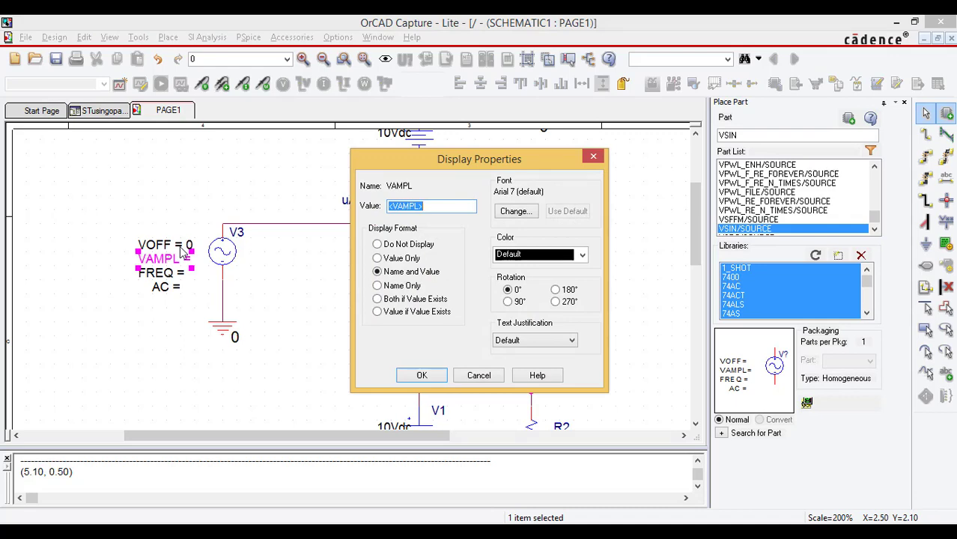
pyautogui.write('5')
pyautogui.press('Return')
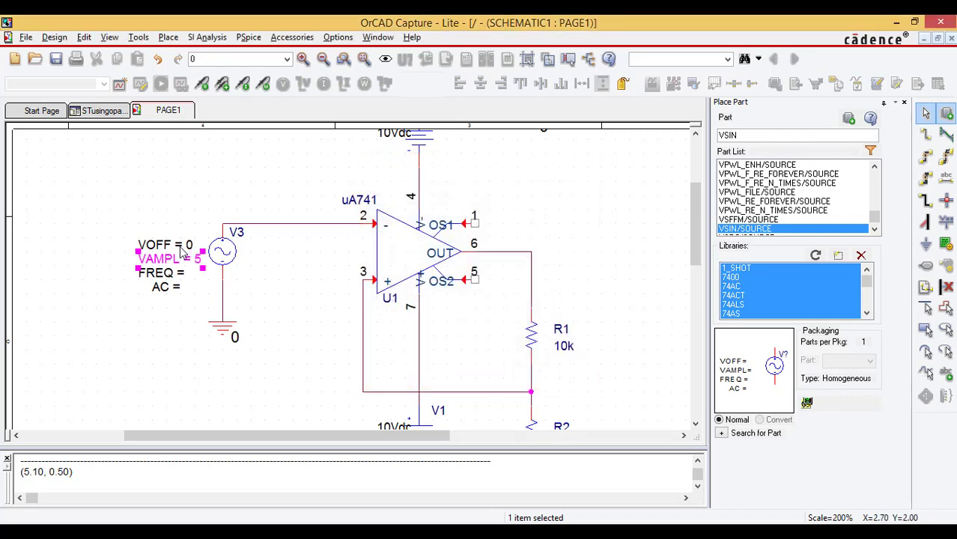
# Set V3's FREQ to 1k and its AC value to 0.
pyautogui.doubleClick(171, 280)
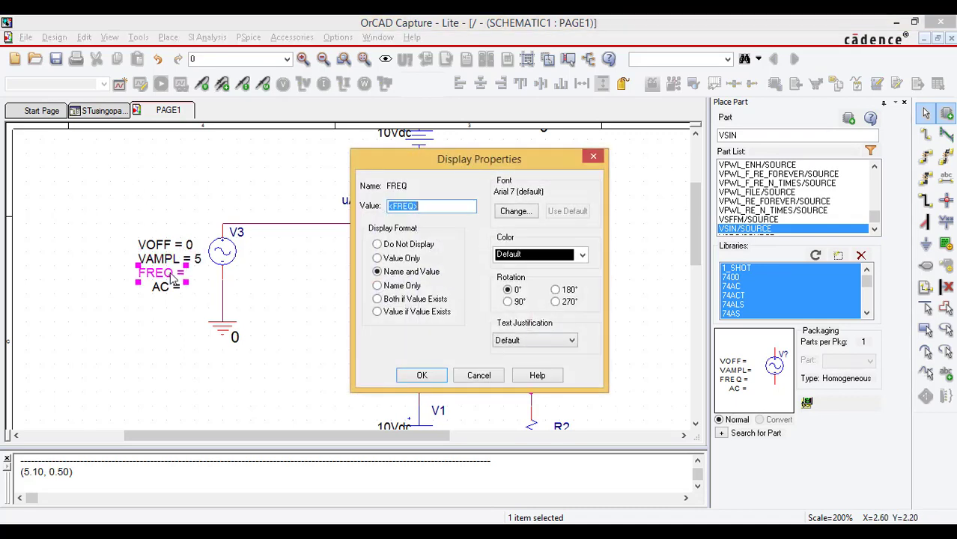
pyautogui.write('1k')
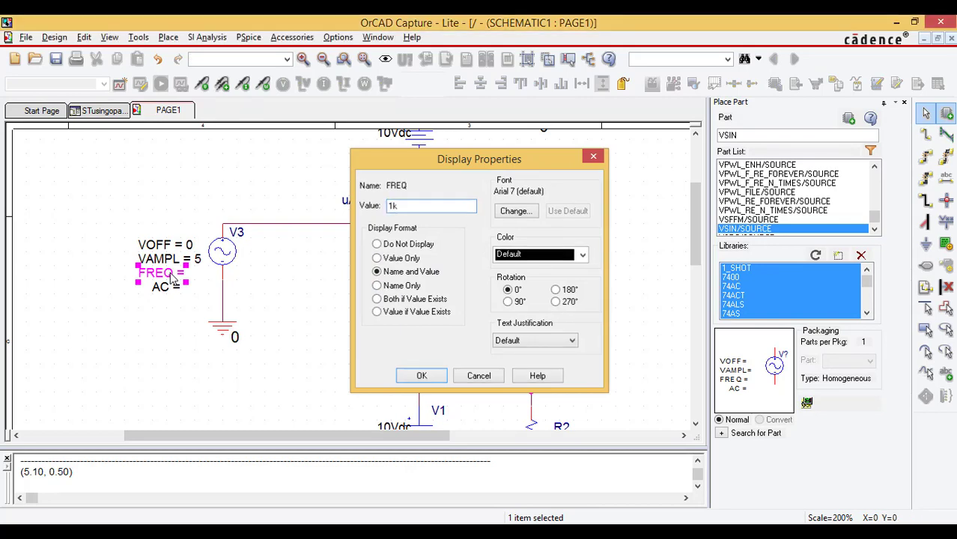
pyautogui.press('Return')
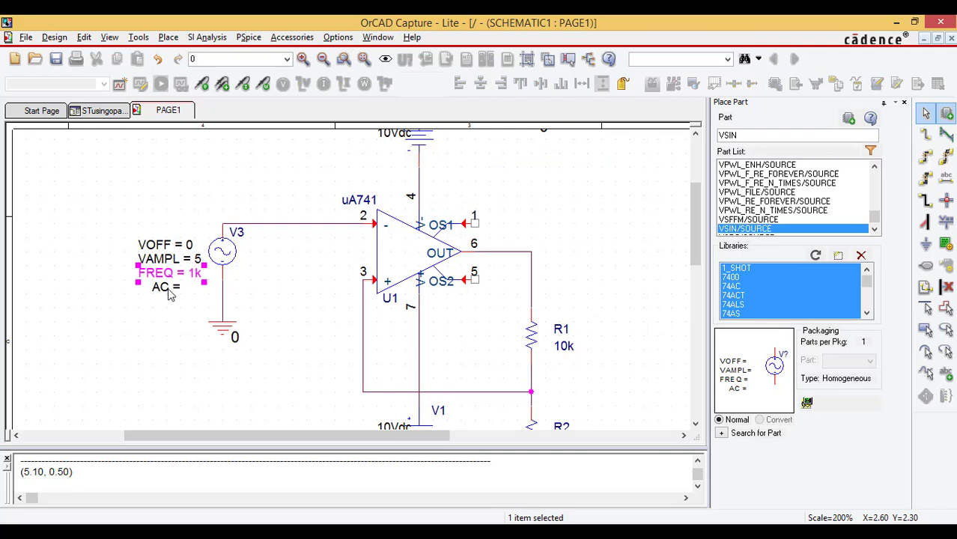
pyautogui.doubleClick(169, 289)
pyautogui.write('0')
pyautogui.press('Return')
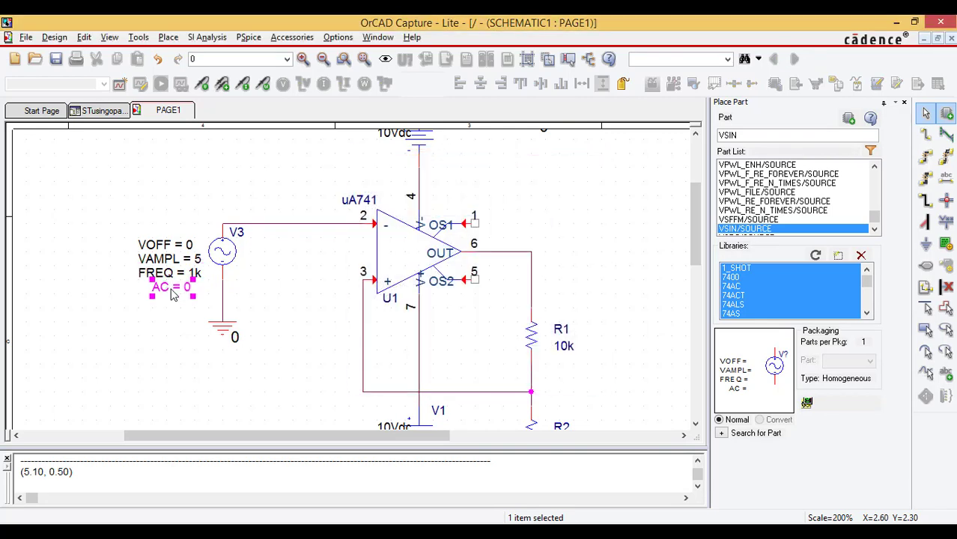
pyautogui.click(283, 357)
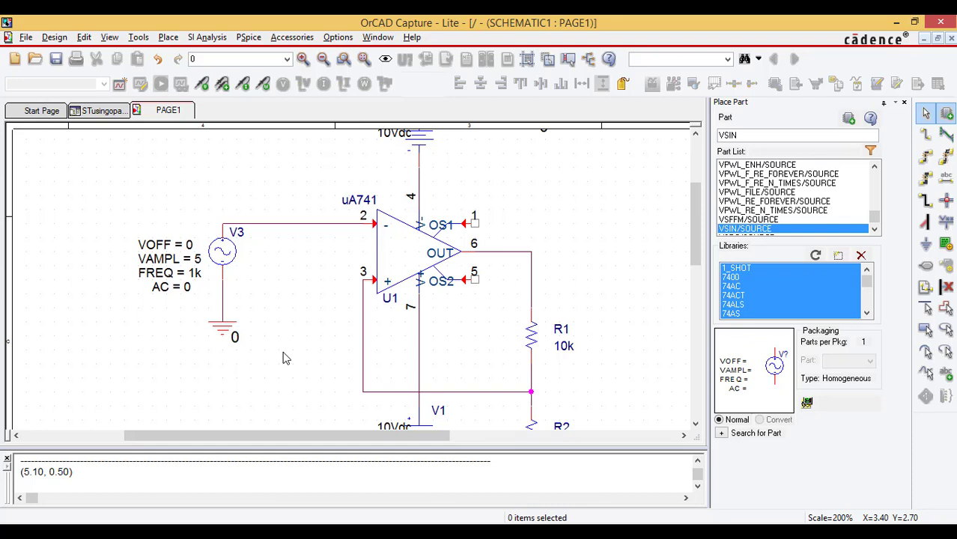
pyautogui.scroll(3, 283, 358)
pyautogui.scroll(-3, 285, 358)
# Review the Schmitt trigger notes in OneNote, then save the OrCAD schematic.
pyautogui.hotkey('alt', 'Tab')
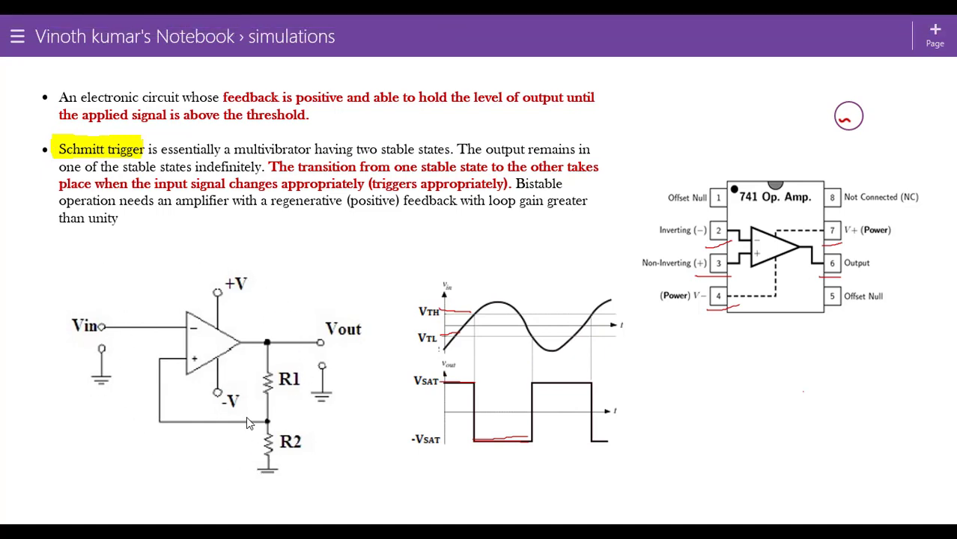
pyautogui.hotkey('alt', 'Tab')
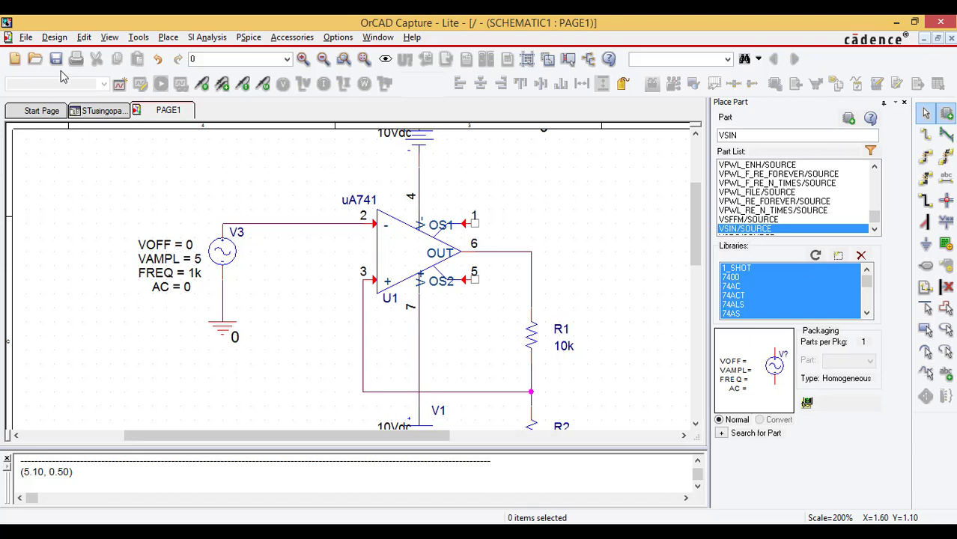
pyautogui.click(57, 60)
pyautogui.scroll(1, 320, 247)
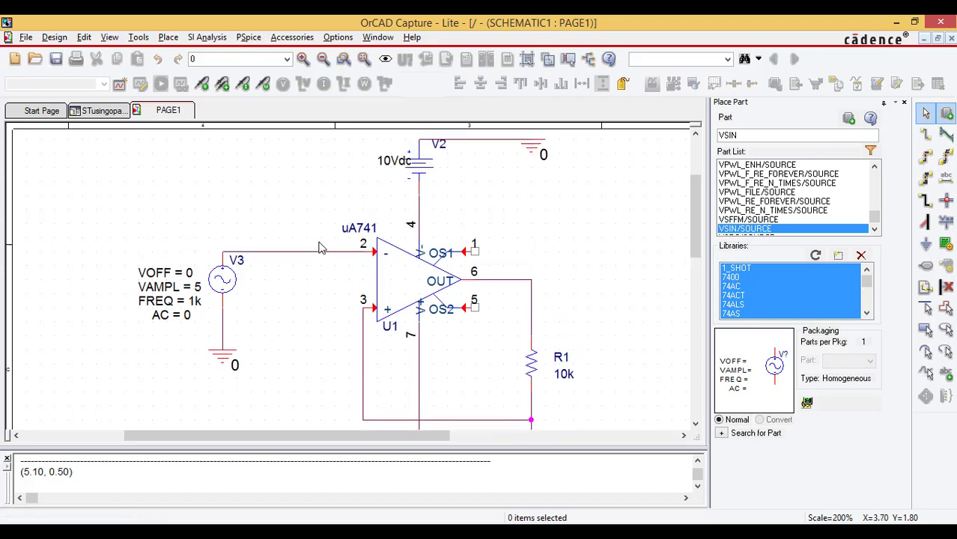
# Create simulation profile 'test': transient analysis to 5m with 0.01u maximum step.
pyautogui.click(249, 37)
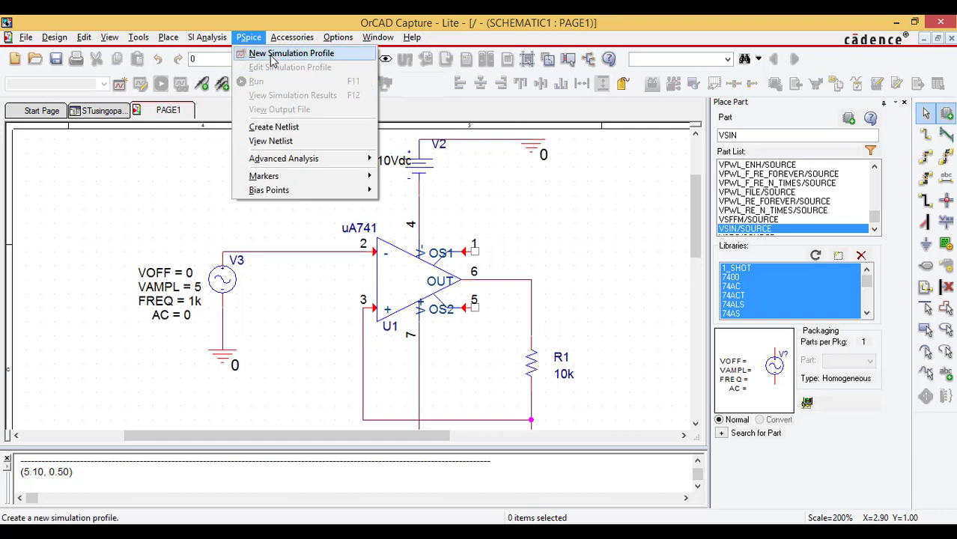
pyautogui.click(274, 54)
pyautogui.write('test')
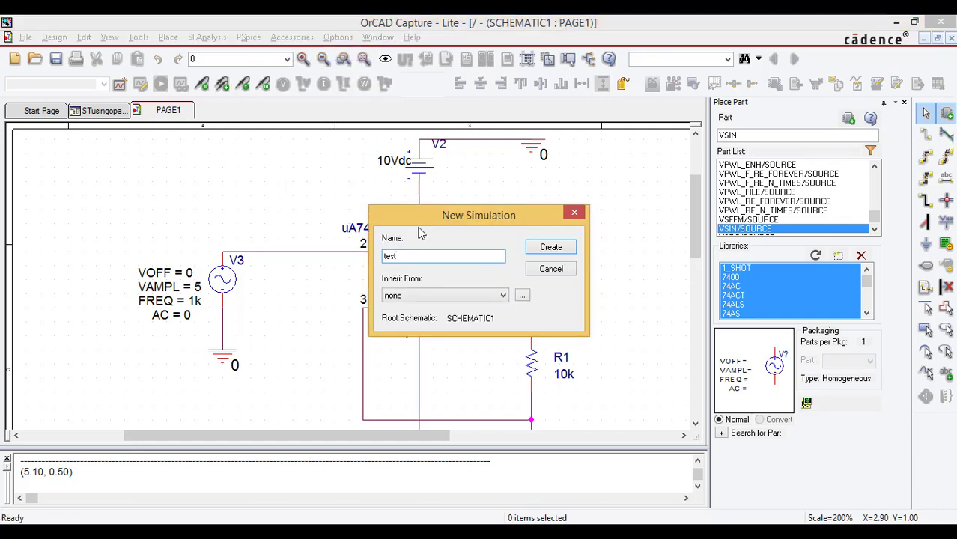
pyautogui.click(547, 248)
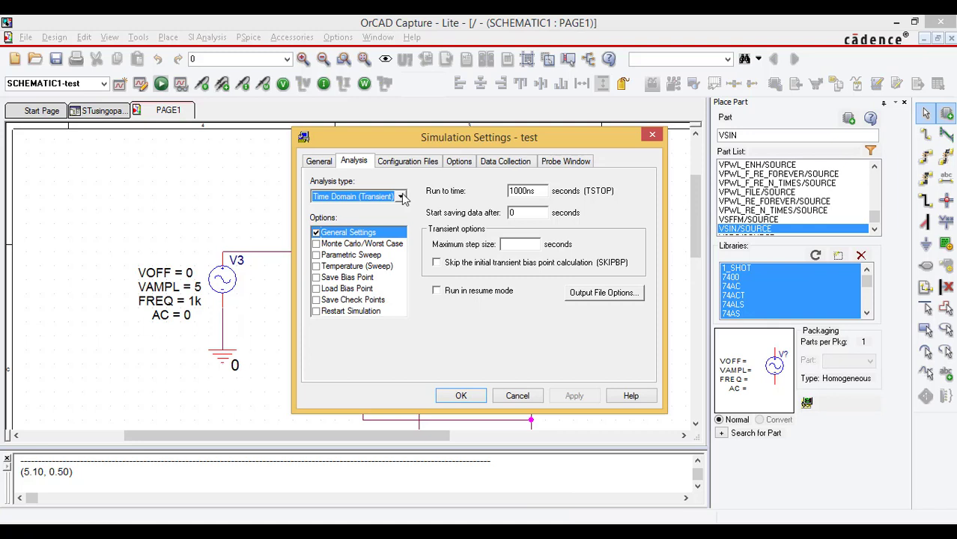
pyautogui.doubleClick(535, 192)
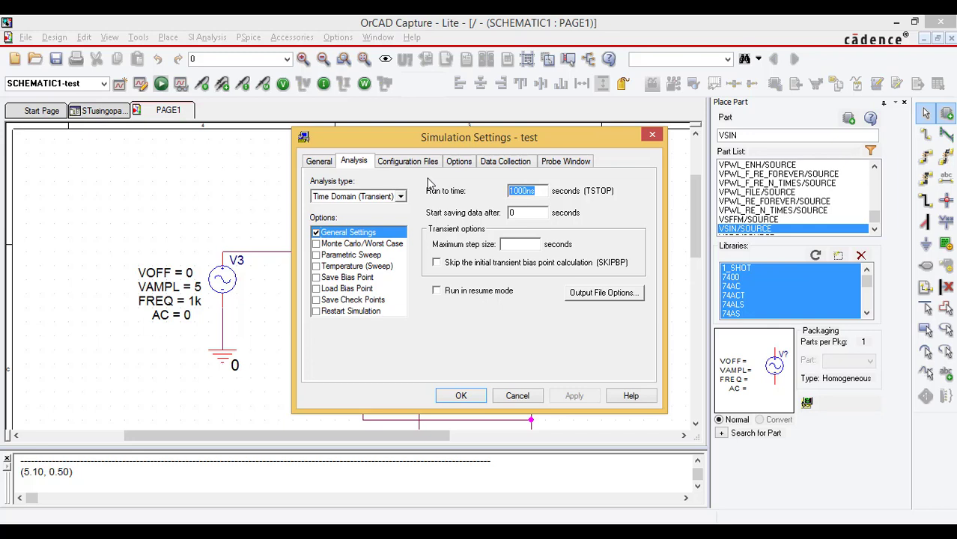
pyautogui.write('5m')
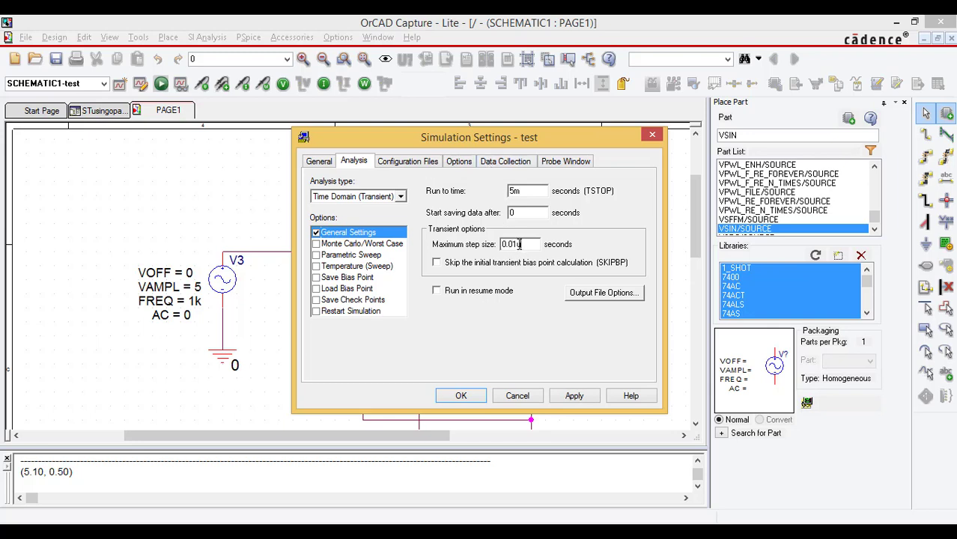
pyautogui.click(567, 399)
pyautogui.click(457, 396)
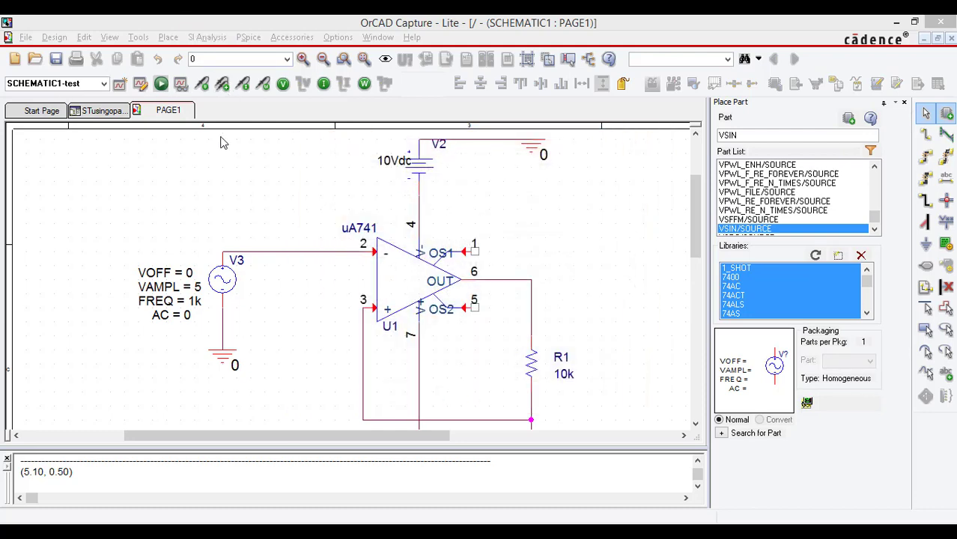
# Run the 'test' transient simulation from the schematic's PSpice menu.
pyautogui.click(180, 183)
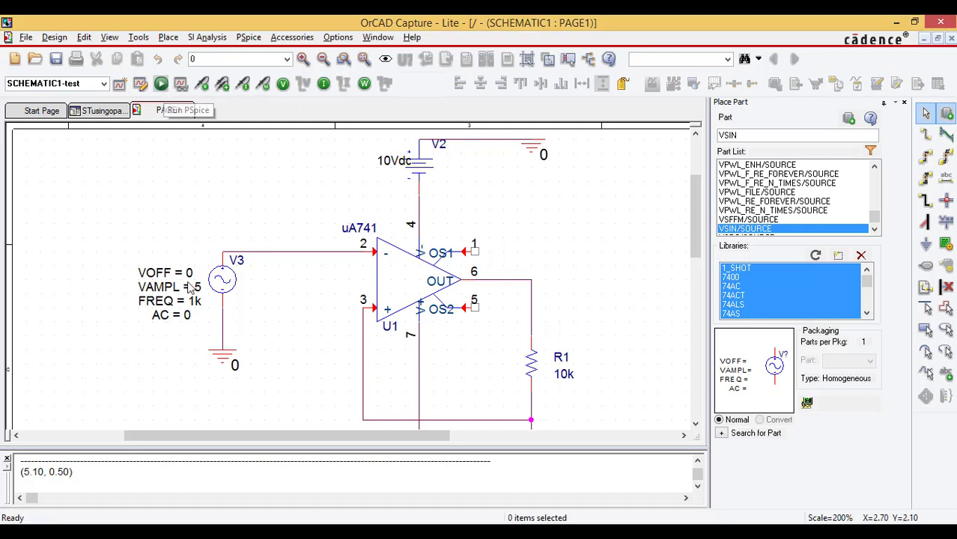
pyautogui.click(251, 38)
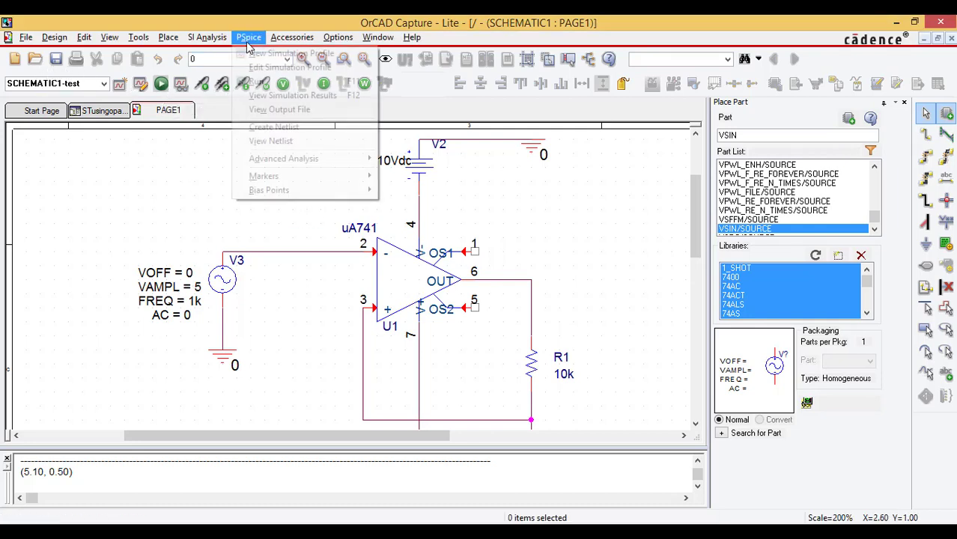
pyautogui.click(261, 83)
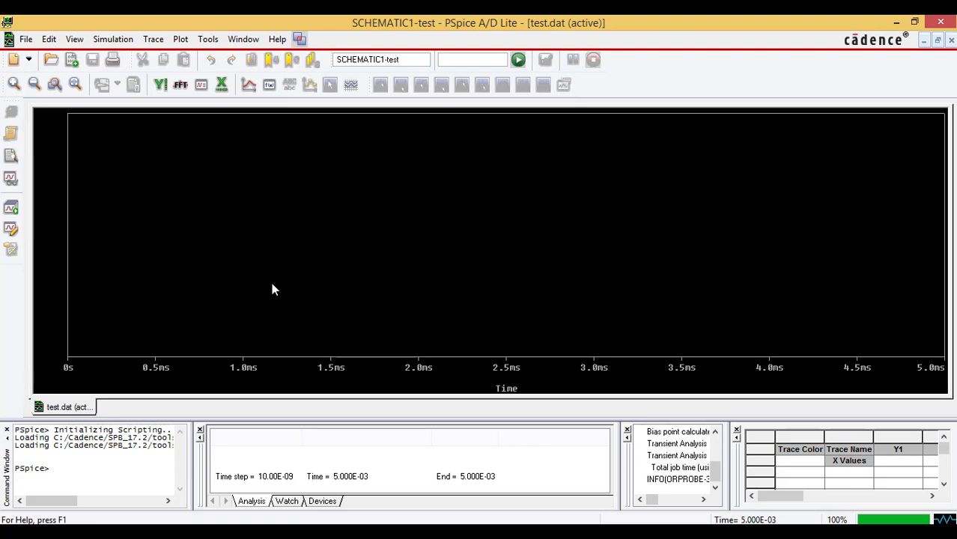
# Place a voltage marker on the V3 wire at op-amp pin 2 to plot V(U1:-).
pyautogui.hotkey('alt', 'Tab')
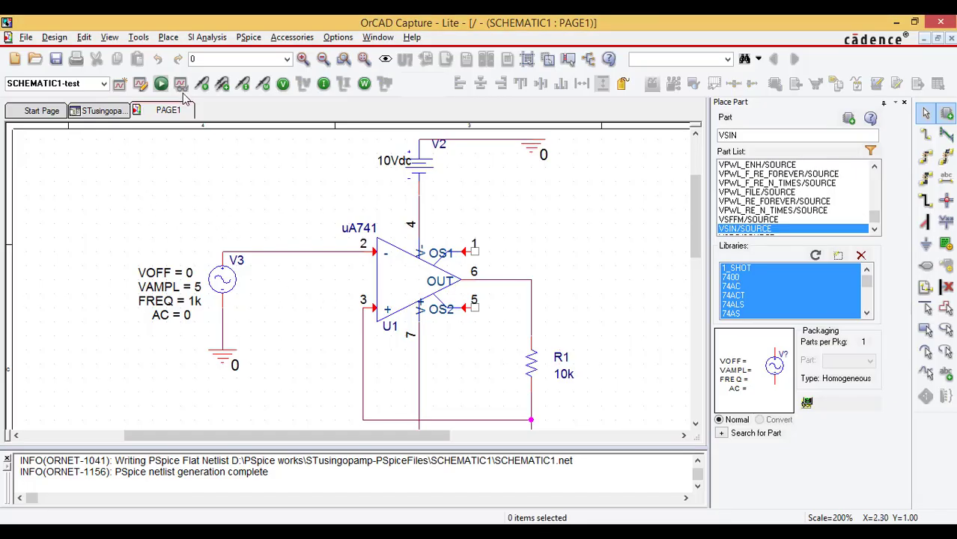
pyautogui.click(202, 84)
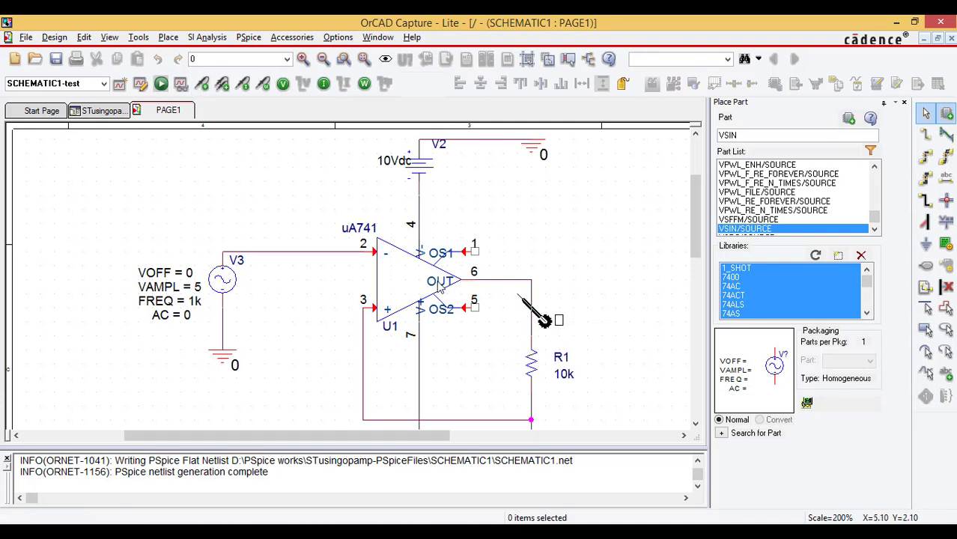
pyautogui.click(270, 255)
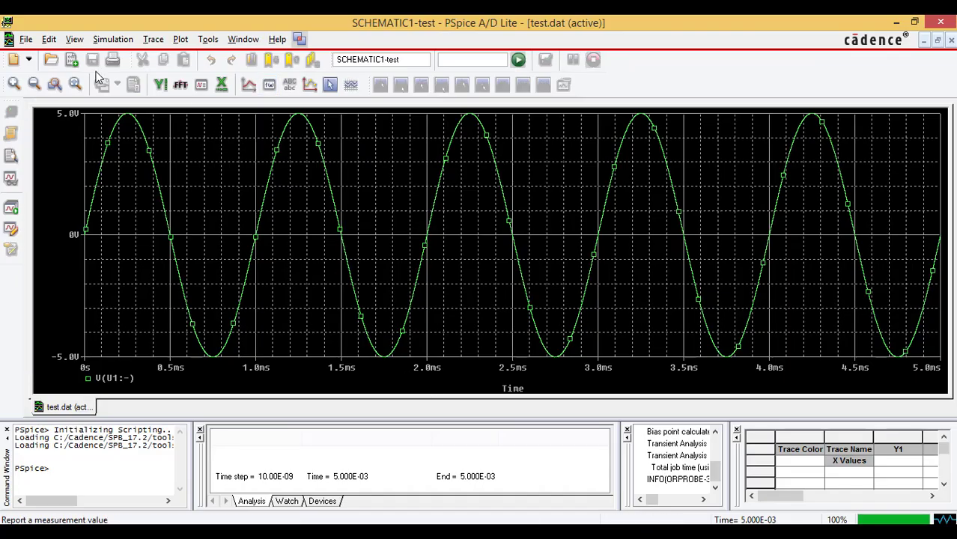
# Add a second plot and place a voltage marker on the op-amp output to show V(U1:OUT).
pyautogui.click(181, 39)
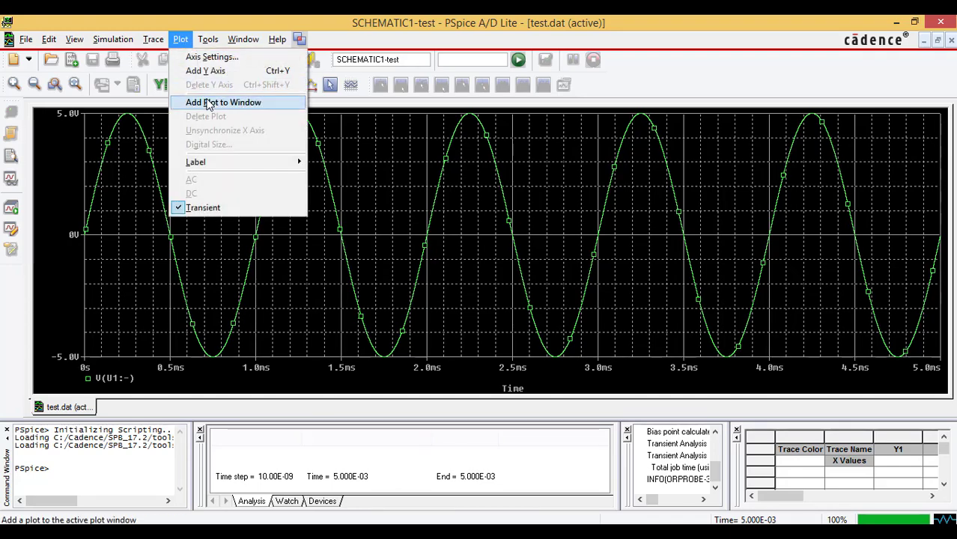
pyautogui.click(208, 103)
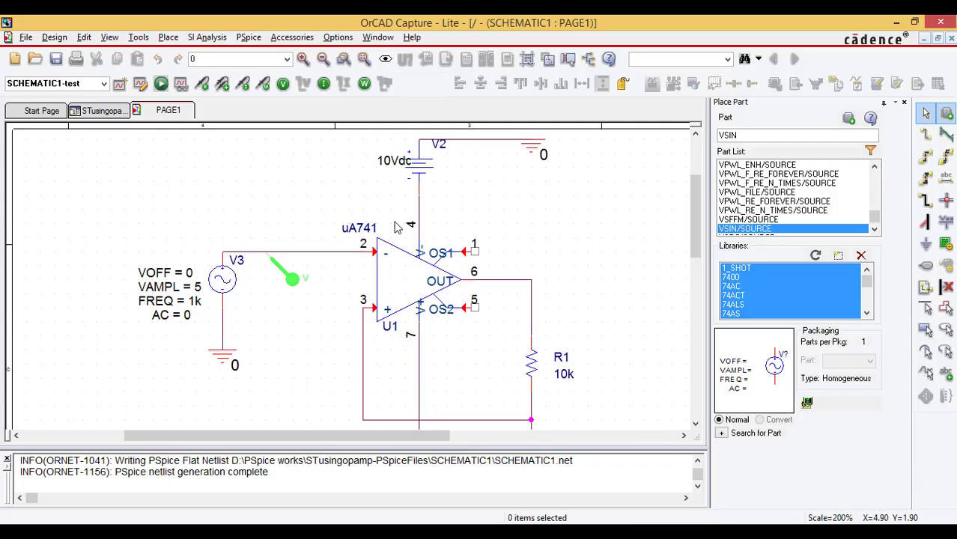
pyautogui.click(204, 87)
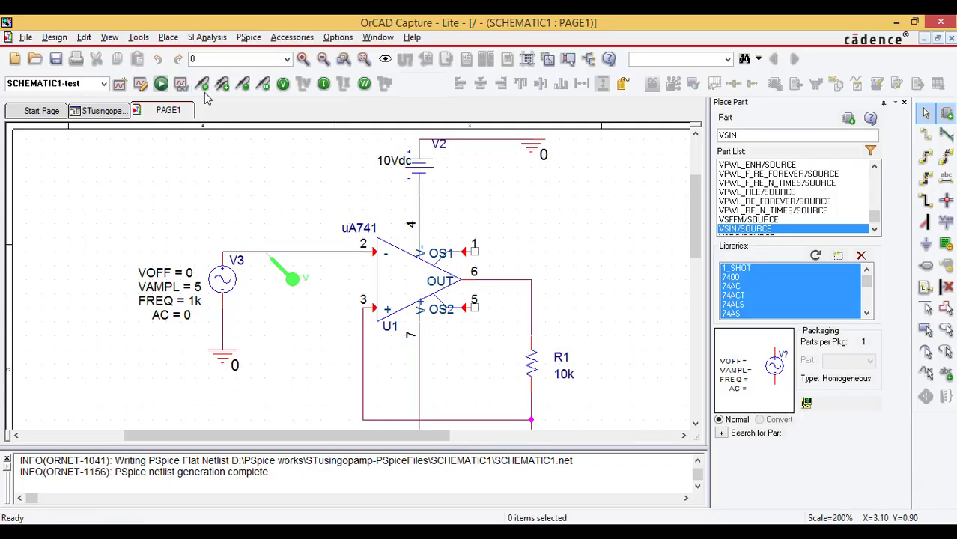
pyautogui.click(535, 285)
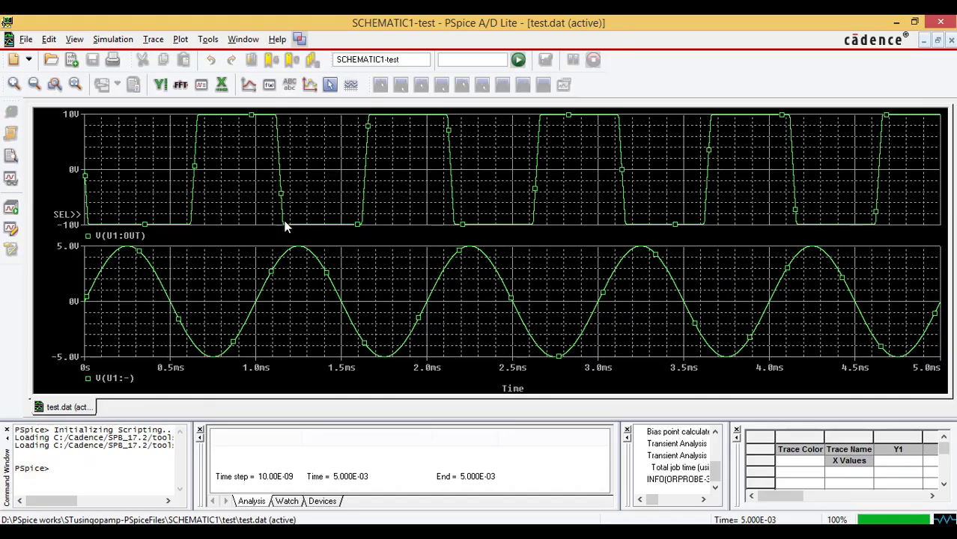
pyautogui.scroll(-1, 541, 337)
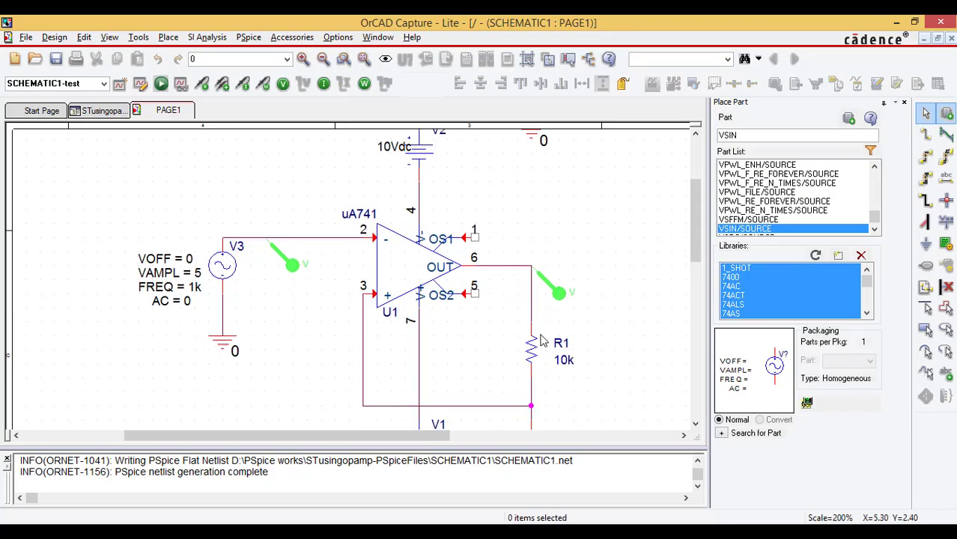
pyautogui.scroll(-2, 544, 336)
pyautogui.scroll(-1, 544, 336)
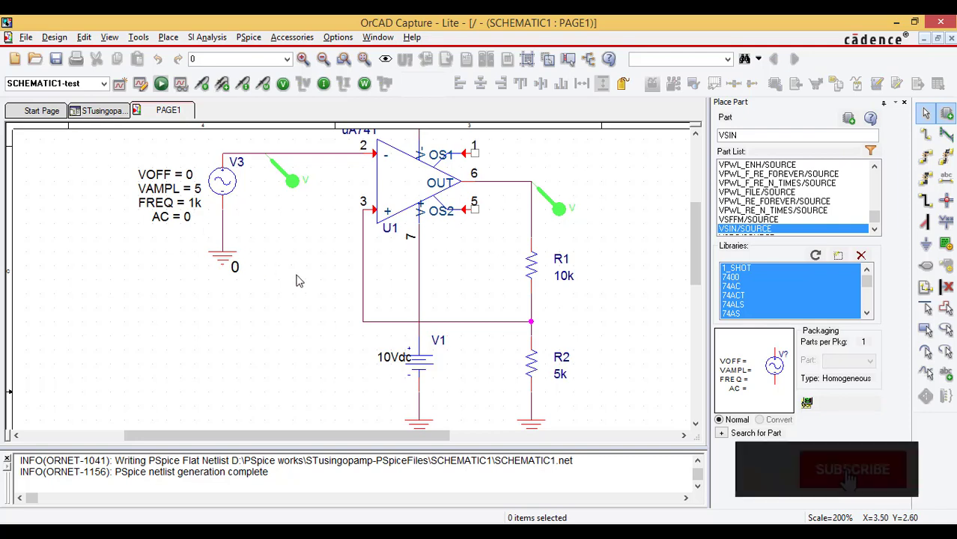
pyautogui.scroll(2, 198, 225)
pyautogui.scroll(3, 298, 281)
pyautogui.scroll(-2, 298, 281)
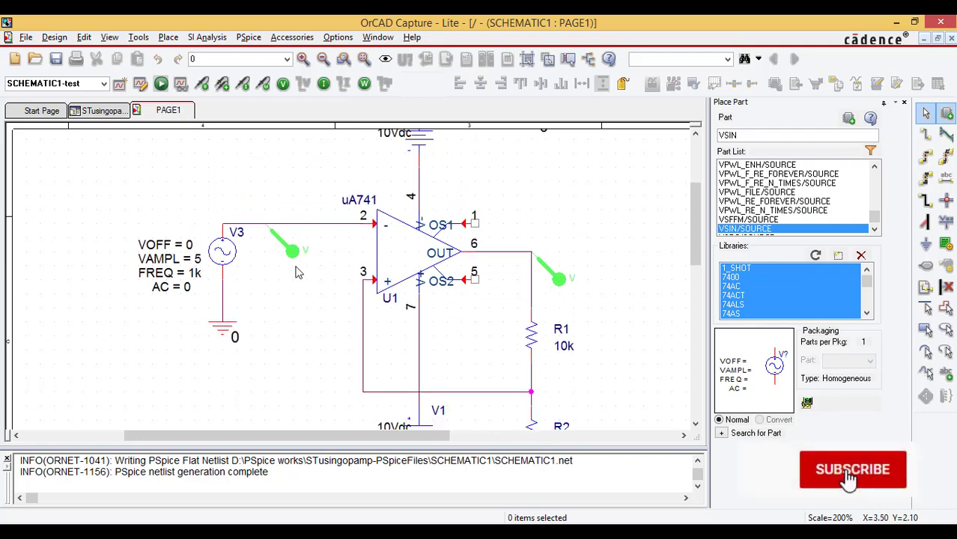
pyautogui.scroll(-2, 298, 273)
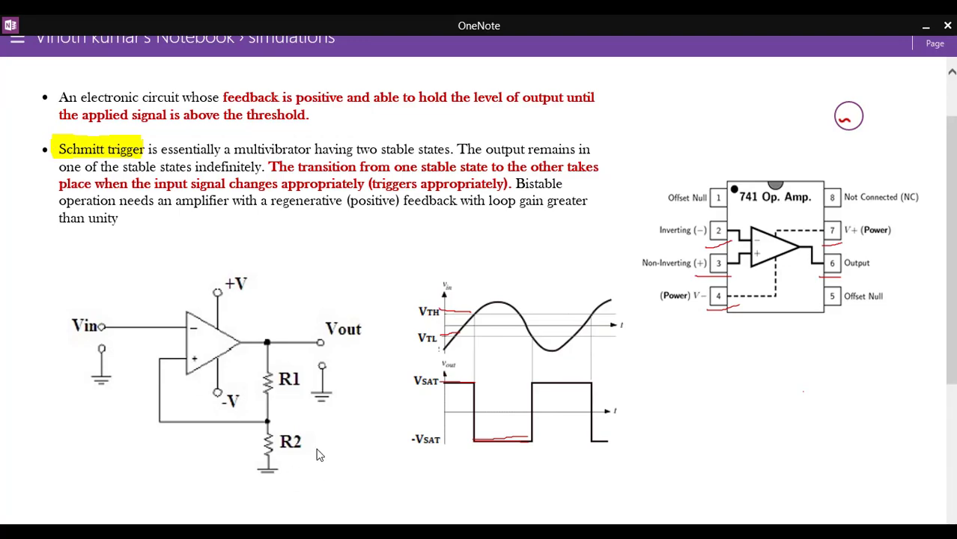
pyautogui.hotkey('alt', 'Tab')
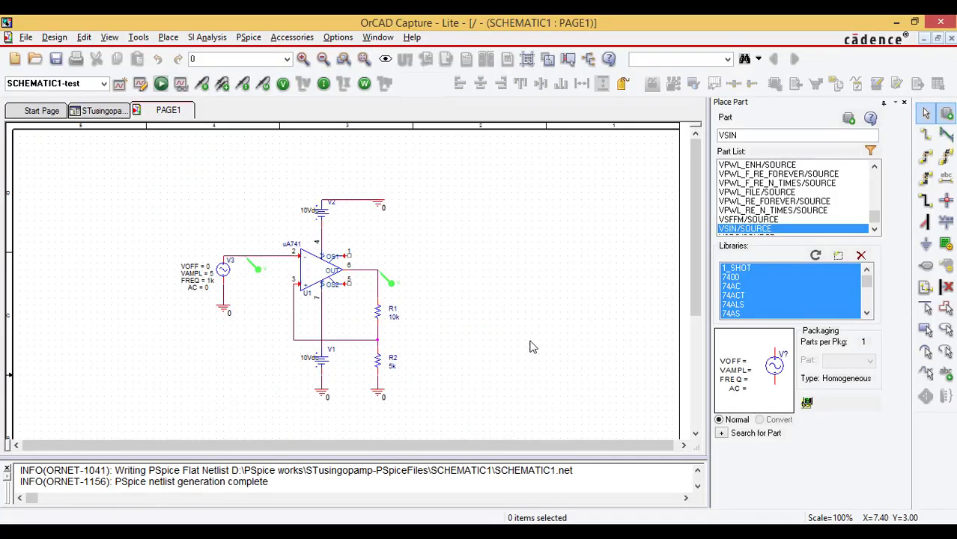